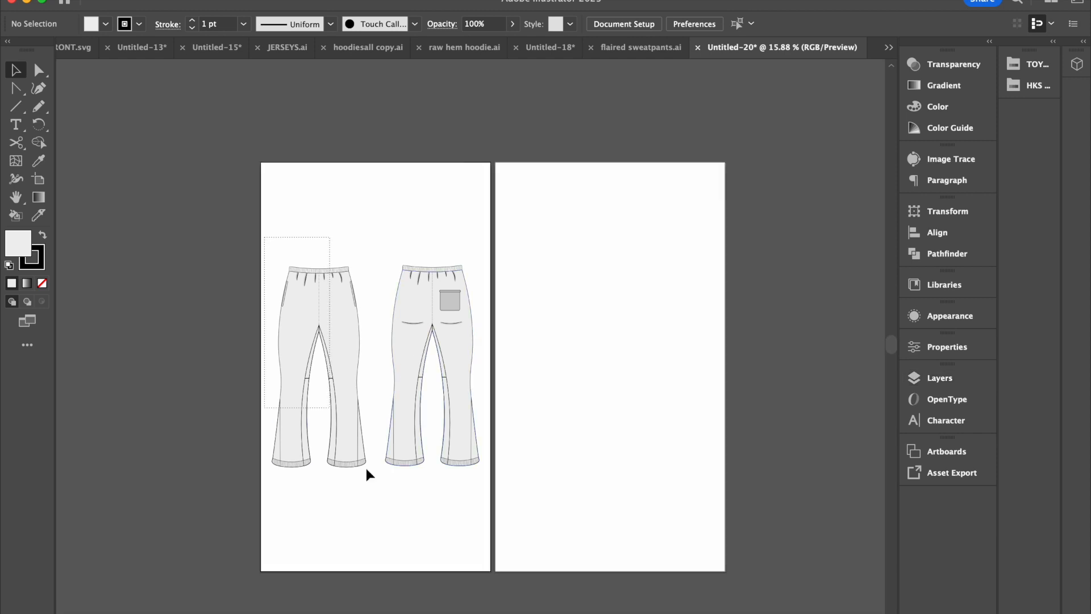
Step: Duplicate the front and back pants drawings onto the empty second artboard
left_click_drag(437, 342, 672, 342)
left_click(617, 331)
scroll(619, 328, "up", 3)
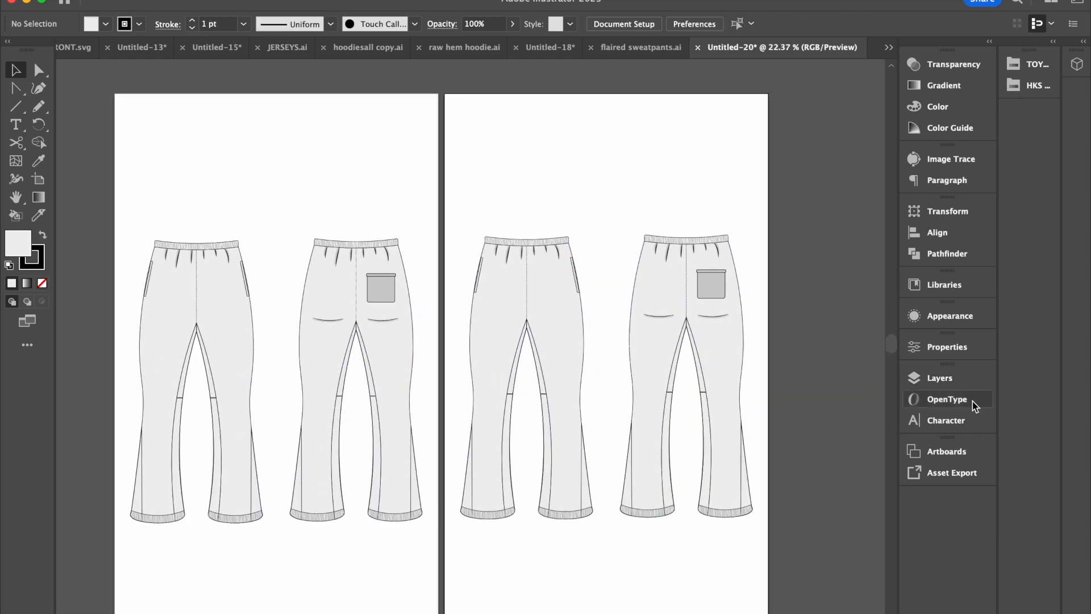
Step: Open the layer list and expand Layer 1 and its Front group to reach the copied front pants' parts
left_click(943, 379)
scroll(793, 496, "down", 10)
scroll(793, 496, "up", 10)
left_click(614, 343)
left_click(614, 343)
left_click(630, 375)
left_click(630, 390)
left_click(884, 391)
left_click(884, 374)
left_click(884, 359)
left_click(631, 358)
left_click(579, 375)
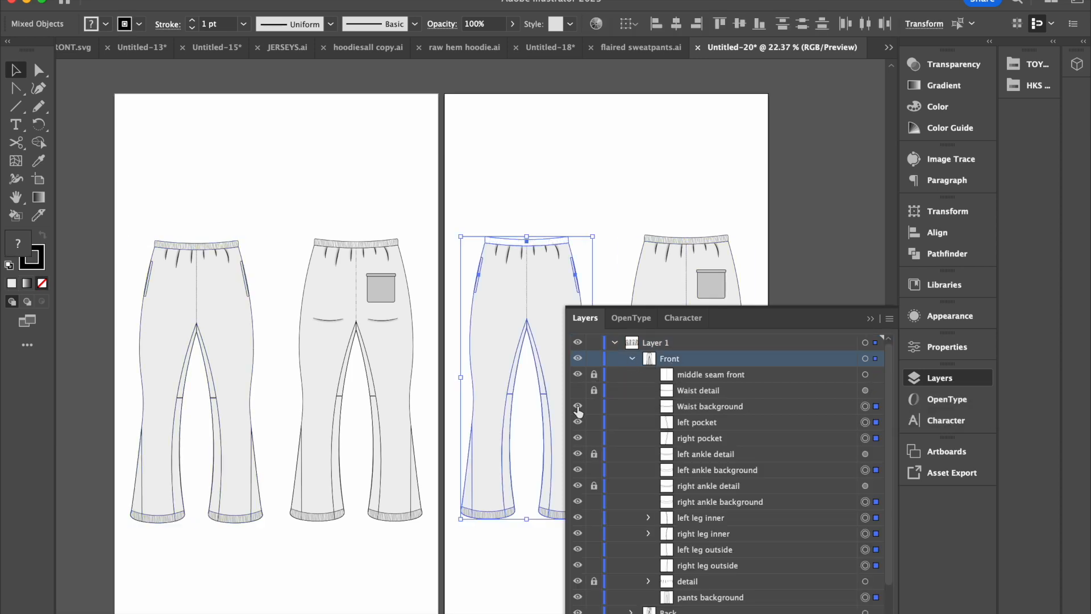
Step: Unlock the middle seam front and Waist detail sublayers in the Front group, and delete the Waist detail
left_click(708, 390)
key("Delete")
key("super+z")
left_click(875, 392)
left_click(593, 389)
left_click(594, 373)
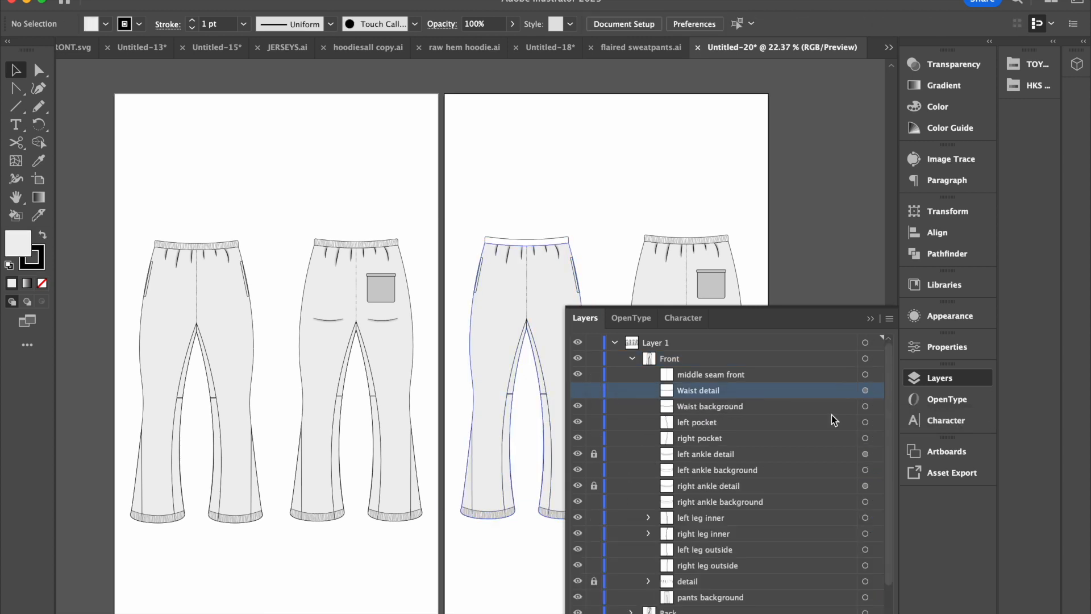
left_click(864, 391)
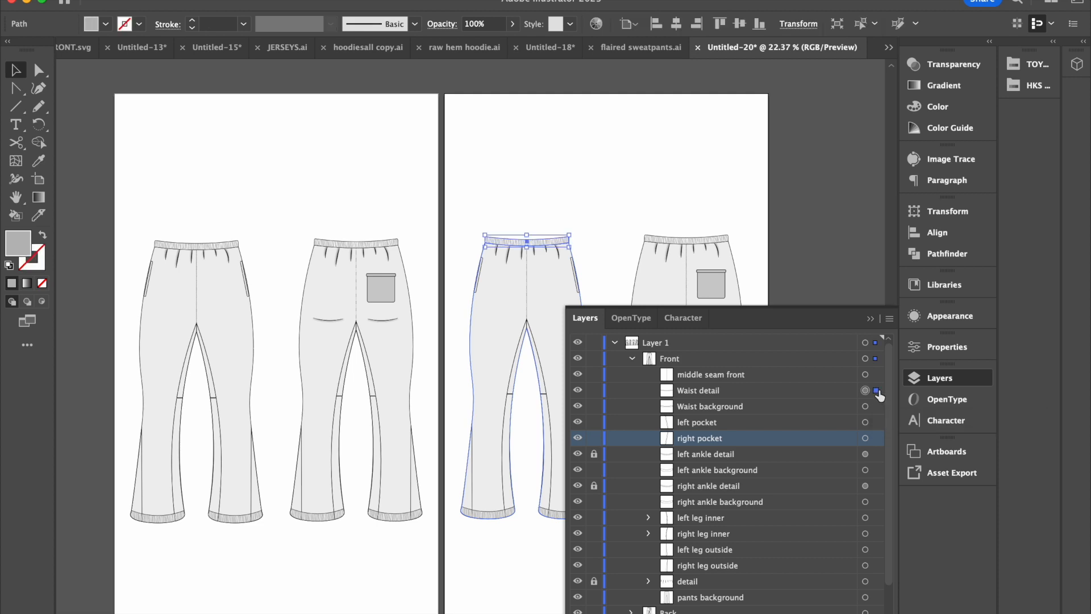
key("Delete")
Step: Unlock and delete the left and right ankle detail sublayers of the copied front pants
left_click(594, 470)
left_click(864, 470)
left_click(865, 438, "shift")
key("Delete")
left_click(870, 318)
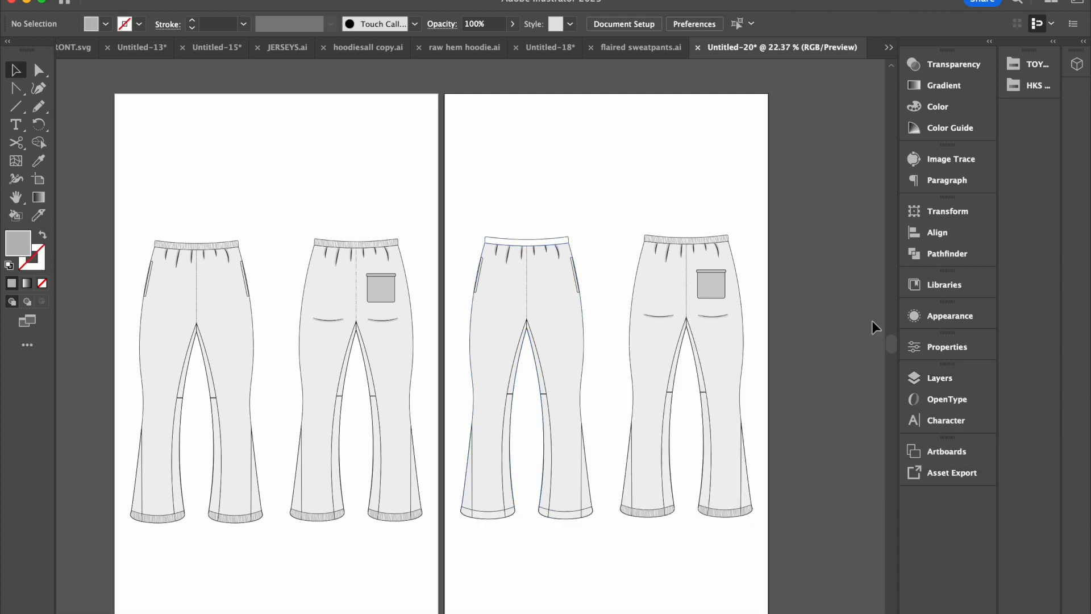
Step: Expand the Back group in the layer list and unlock the remaining detail sublayers of the copied pants
left_click(946, 381)
left_click(631, 565)
scroll(613, 483, "down", 5)
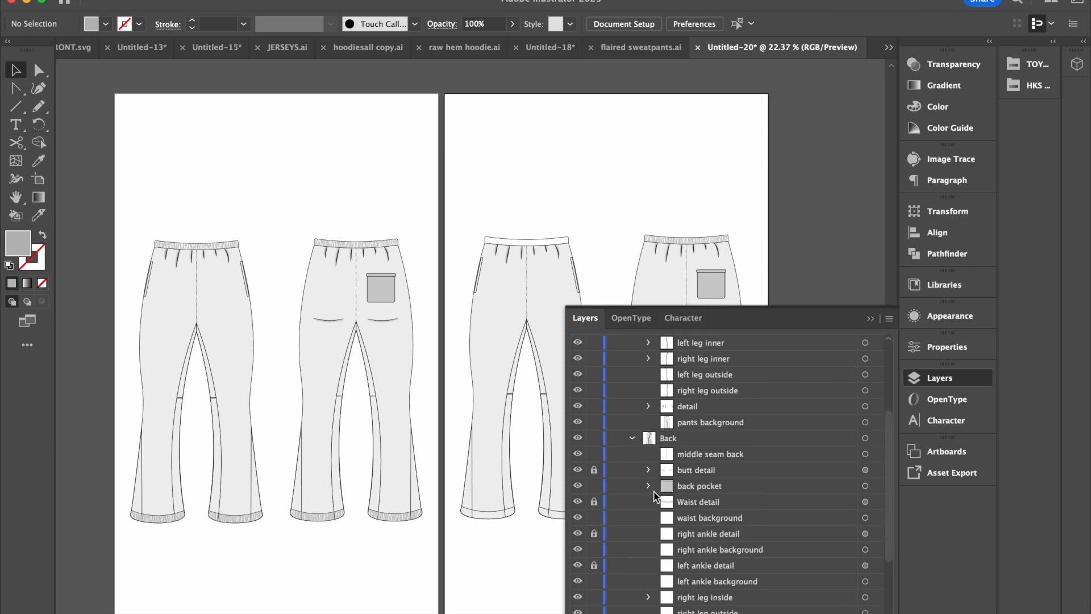
left_click(872, 319)
Step: Ungroup the copied front pants and the copied back pants on the second artboard
scroll(674, 304, "up", 5)
double_click(685, 170)
scroll(529, 155, "down", 5)
double_click(406, 139)
left_click_drag(407, 139, 540, 381)
right_click(479, 313)
left_click(525, 435)
left_click_drag(534, 140, 659, 467)
right_click(630, 341)
left_click(645, 434)
left_click(619, 447)
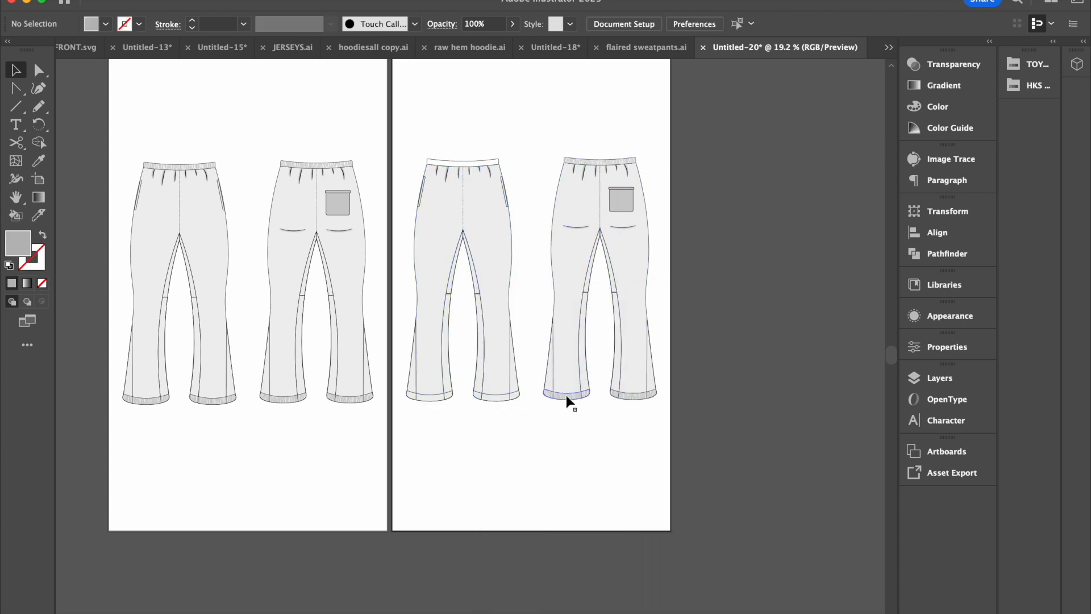
Step: Delete the waist gathers, the seat creases and the middle seam line from the copied pants
left_click(583, 174)
key("Delete")
left_click(490, 173)
key("Delete")
left_click(578, 226)
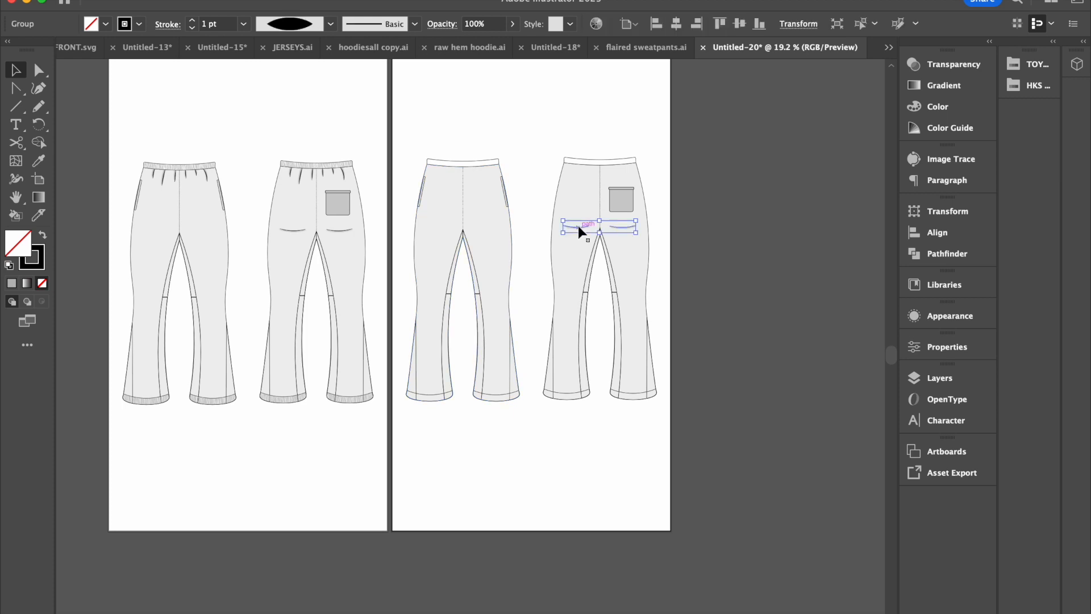
key("Delete")
left_click(599, 199)
key("Delete")
Step: Select both copied pants and turn them into a Live Paint group
left_click_drag(398, 128, 676, 472)
key("k")
scroll(500, 275, "up", 2)
left_click(488, 275)
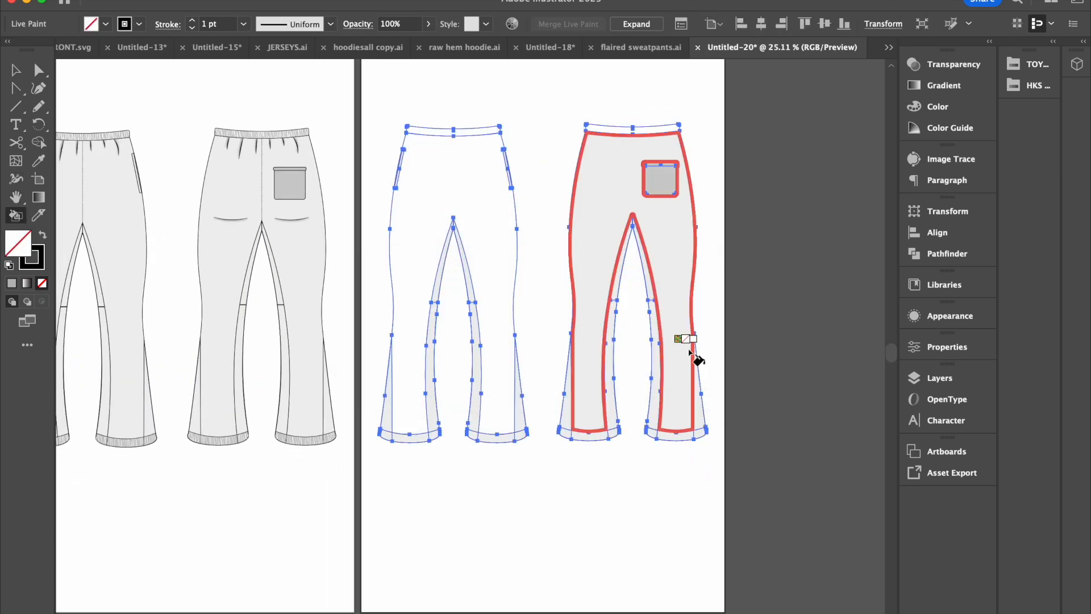
Step: Set a light pink fill and paint the lower inner-leg panels of the front and back pants
double_click(18, 243)
type("0e53cc")
left_click_drag(239, 244, 105, 199)
left_click(278, 238)
left_click(429, 212)
left_click(475, 338)
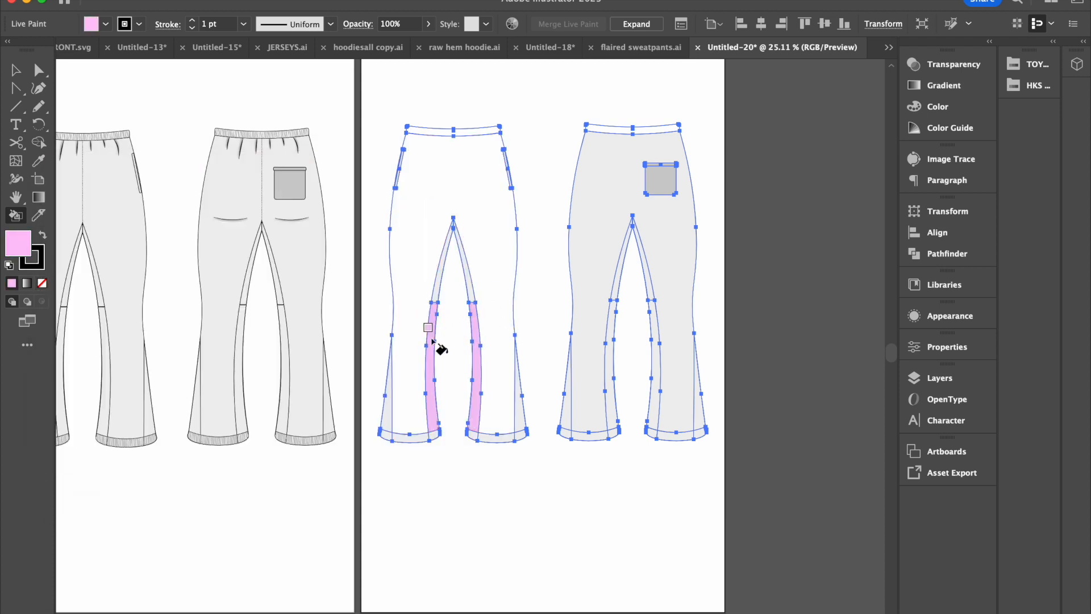
left_click(438, 348)
left_click(617, 346)
left_click(662, 363)
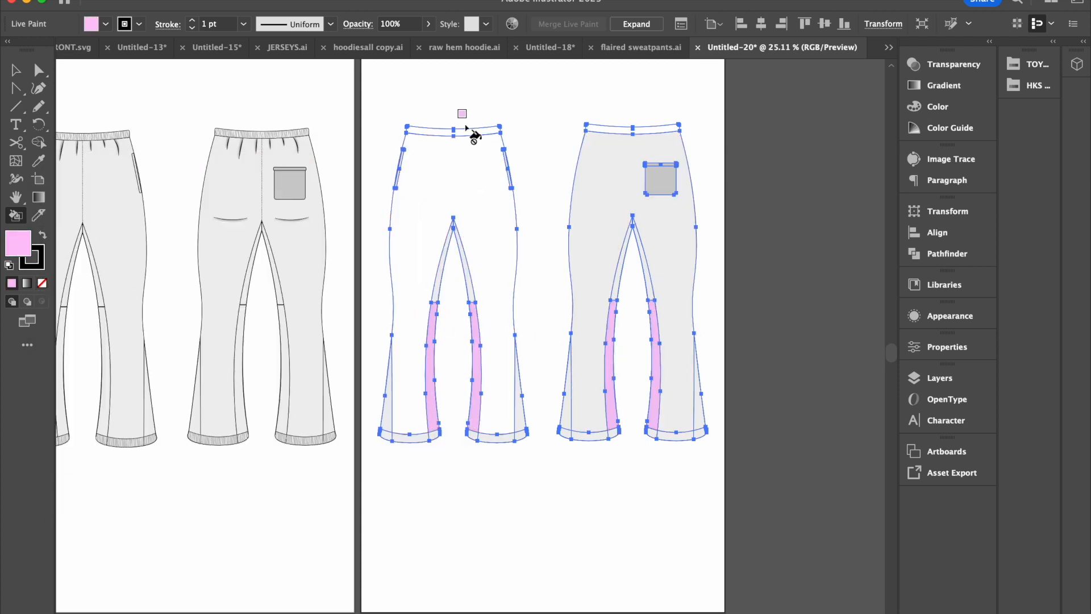
Step: Paint the front side pocket strips and the back pocket with the light pink fill
scroll(472, 134, "up", 4)
scroll(805, 151, "down", 5)
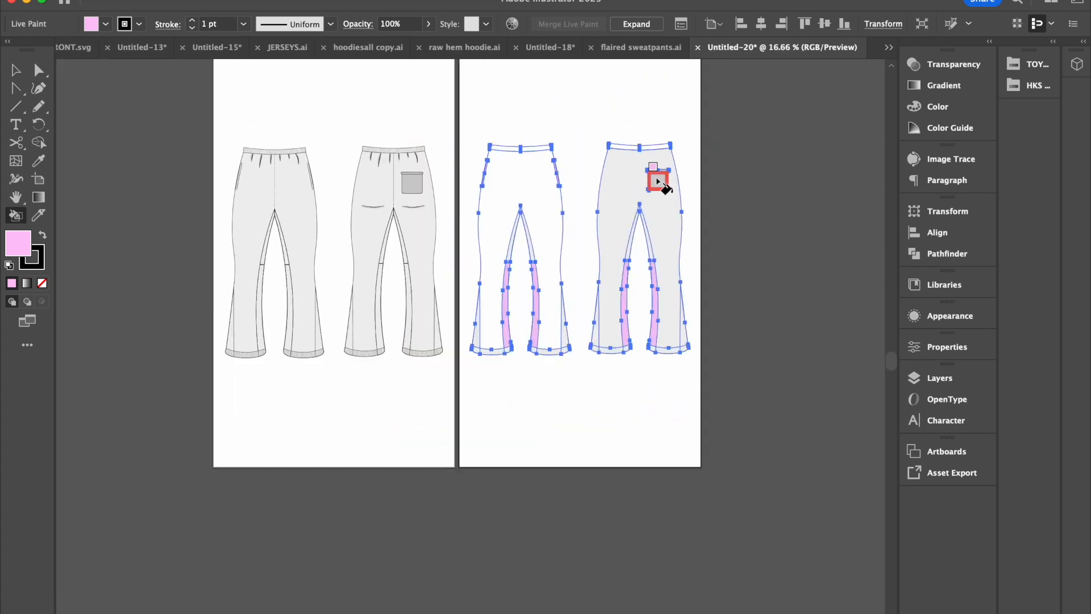
left_click(658, 181)
scroll(673, 170, "up", 5)
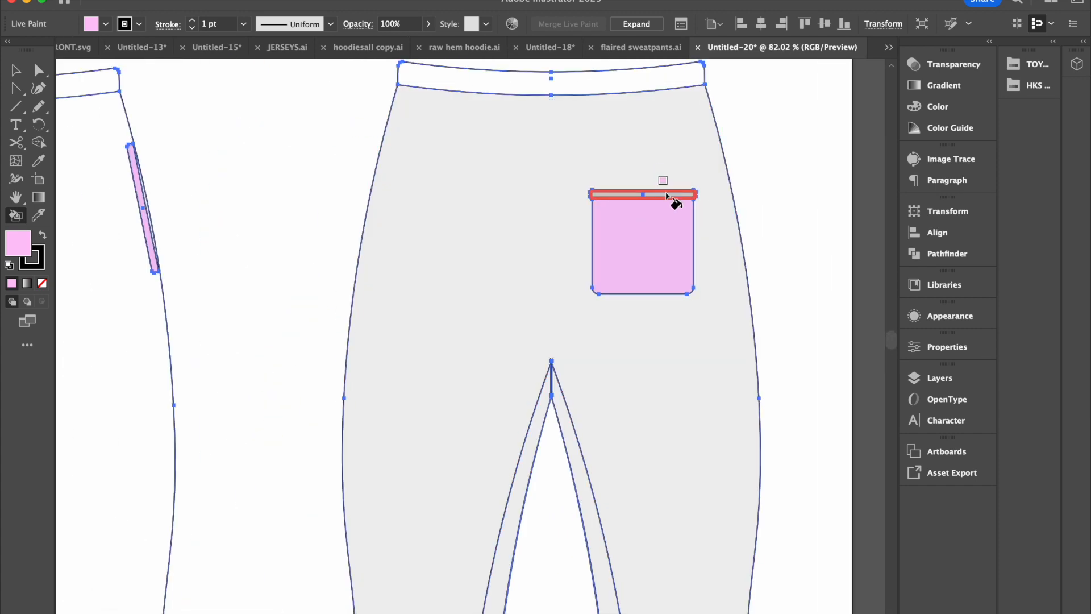
scroll(675, 195, "down", 5)
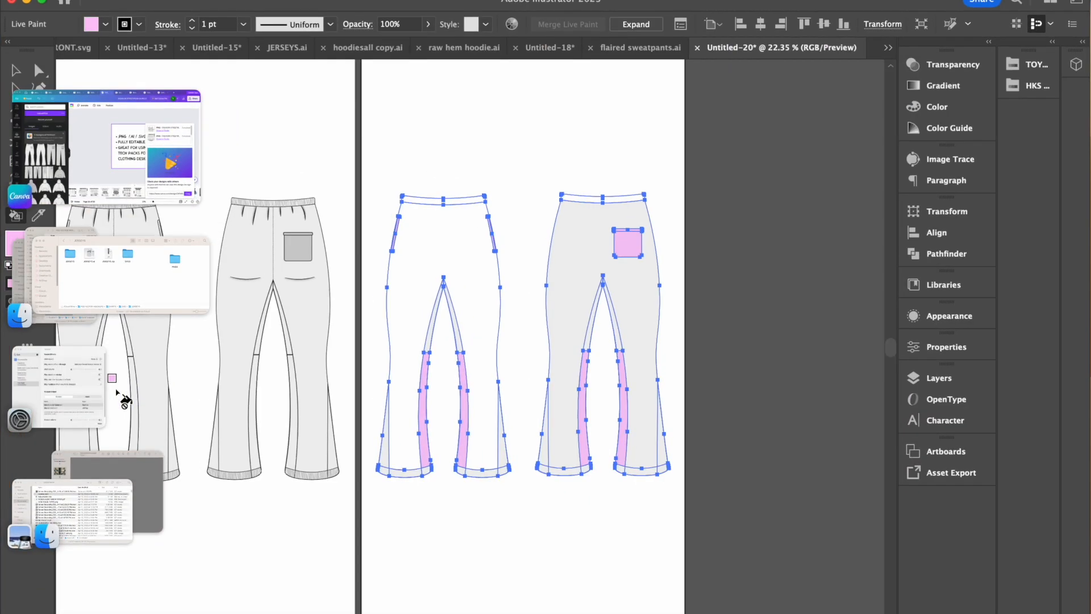
Step: Set a darker pink fill and paint the upper inner-leg panels on both views
double_click(16, 243)
left_click(151, 207)
left_click(418, 211)
left_click(449, 318)
left_click(603, 309)
Step: Set a dark gray fill and paint the main body of the front and back pants
double_click(26, 246)
left_click_drag(66, 233, 46, 311)
left_click(421, 212)
left_click(476, 284)
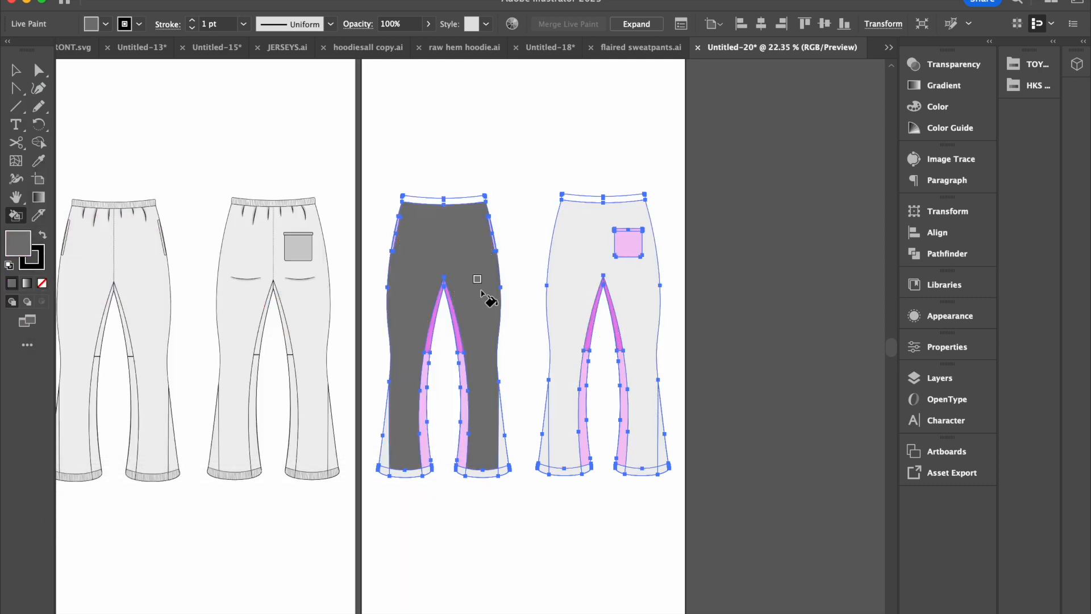
left_click(577, 293)
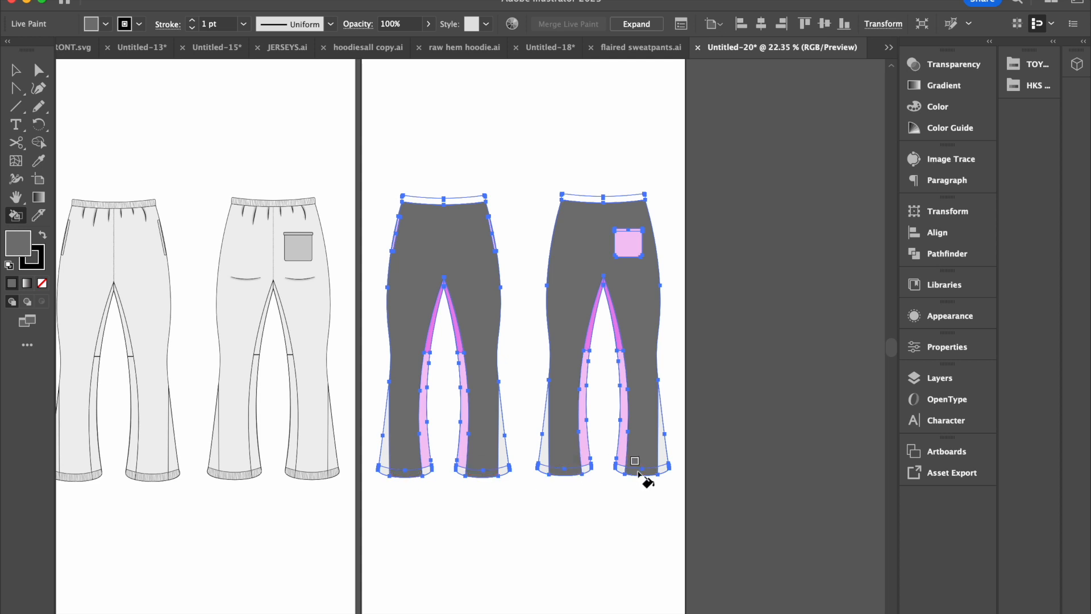
Step: Set a bright pink fill and paint the outer flare panels and the waistbands on both views
double_click(17, 244)
left_click_drag(136, 213, 111, 185)
left_click(427, 215)
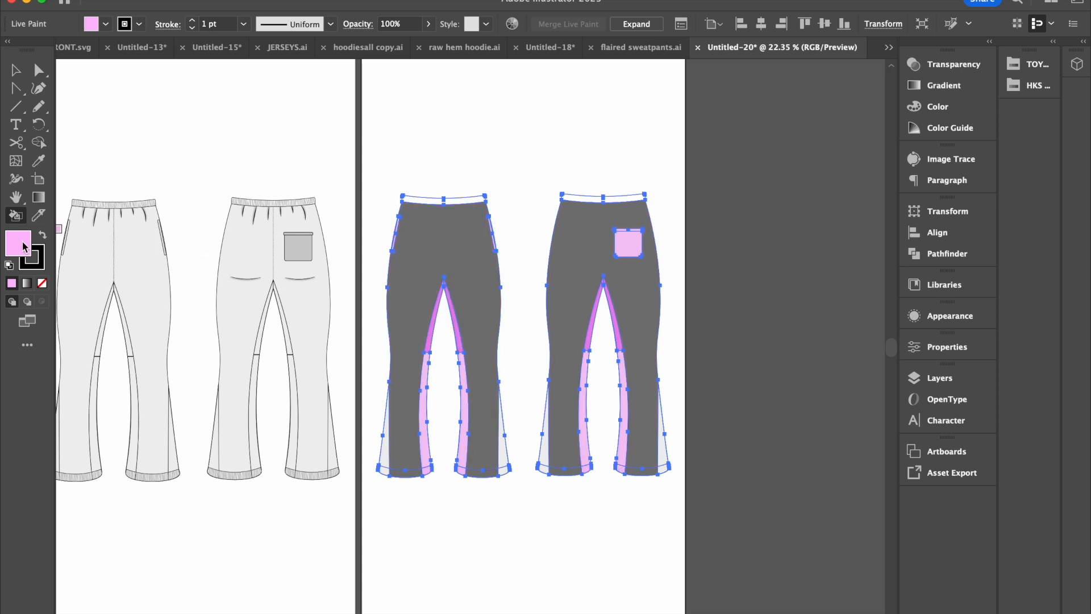
double_click(17, 243)
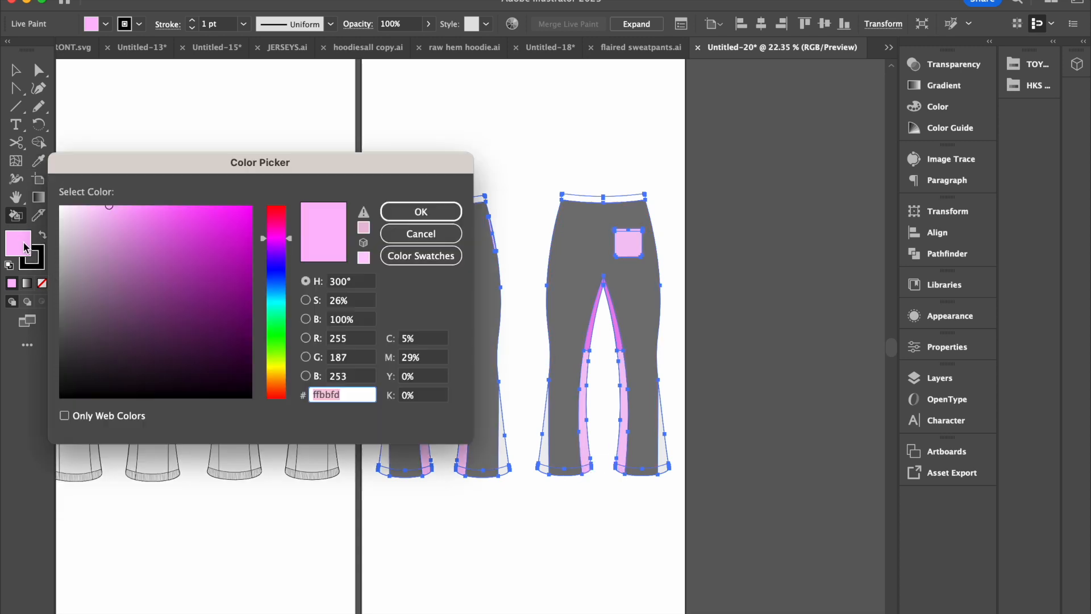
left_click(425, 255)
left_click(396, 262)
left_click_drag(159, 204, 176, 206)
left_click(410, 214)
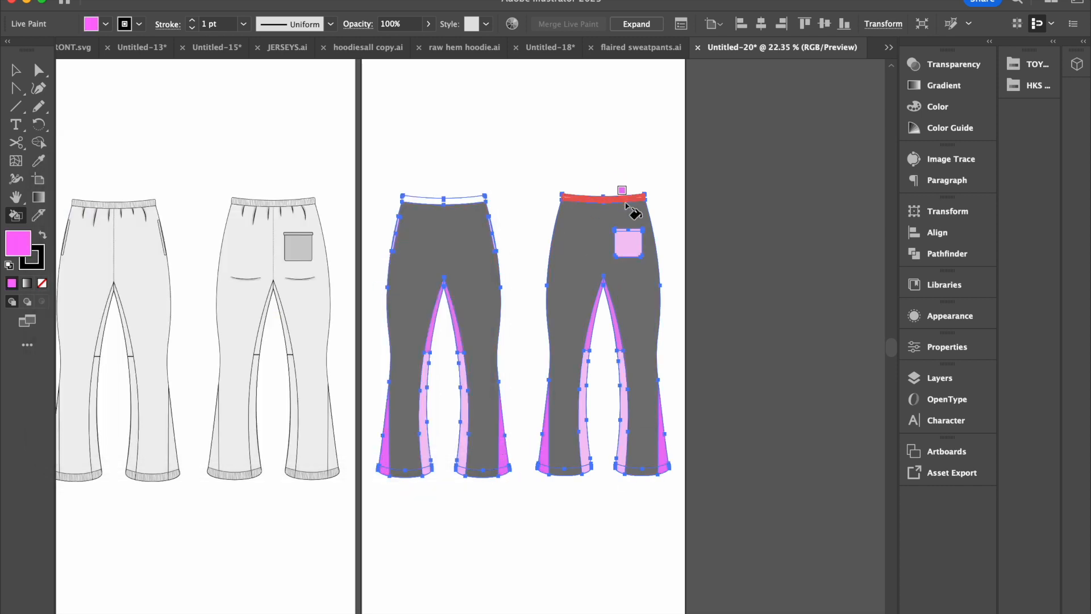
key("v")
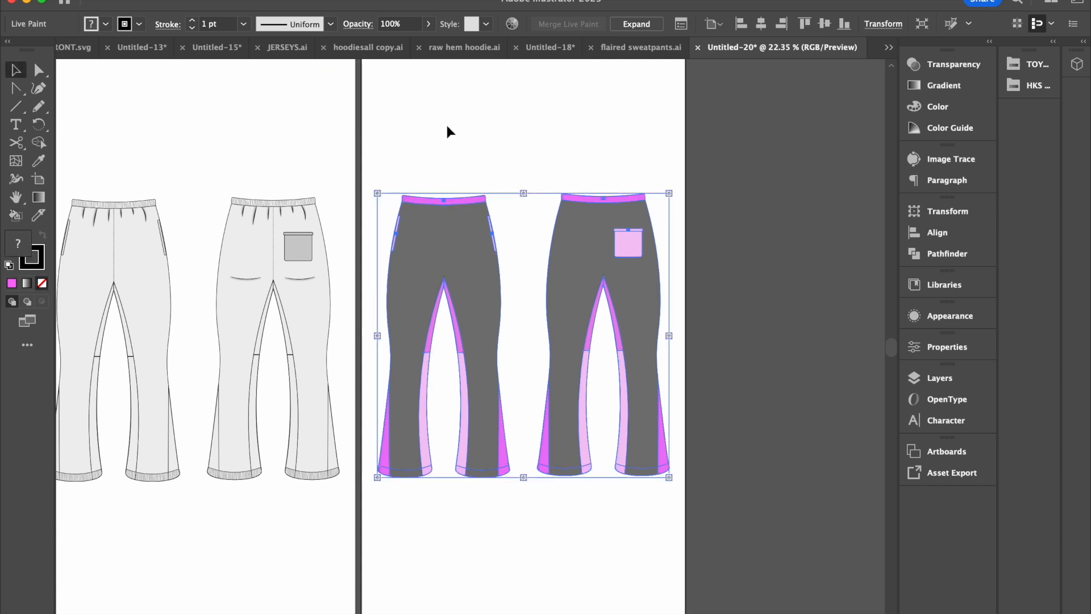
left_click(445, 123)
Step: Add the text OASIS above the front pants in 70 pt Futura Bold Italic BT
key("t")
left_click(441, 130)
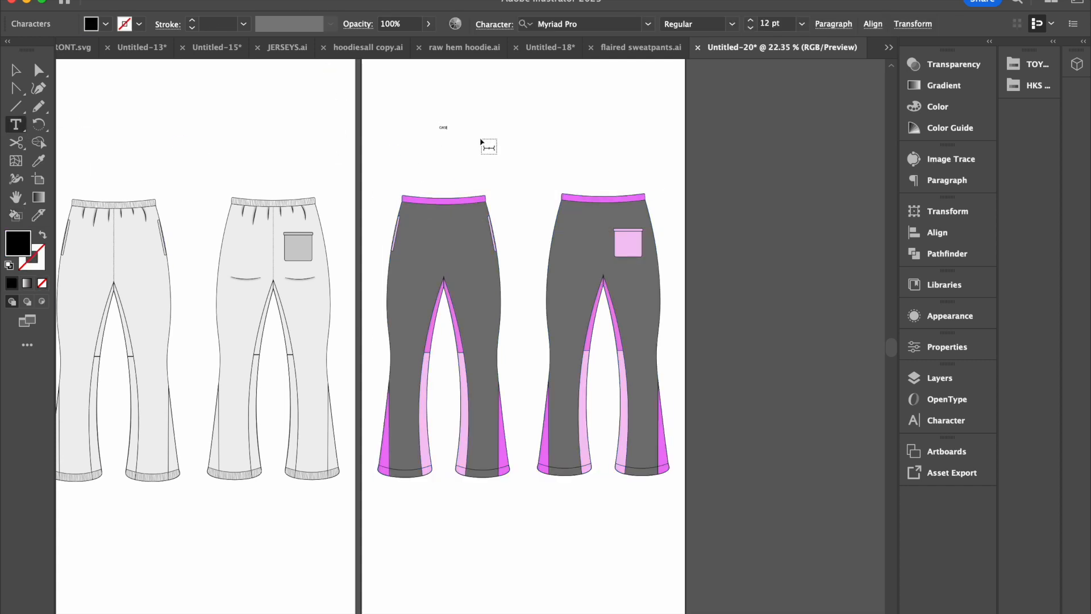
type("50")
key("Return")
left_click_drag(768, 25, 758, 24)
type("70")
key("Return")
left_click(649, 25)
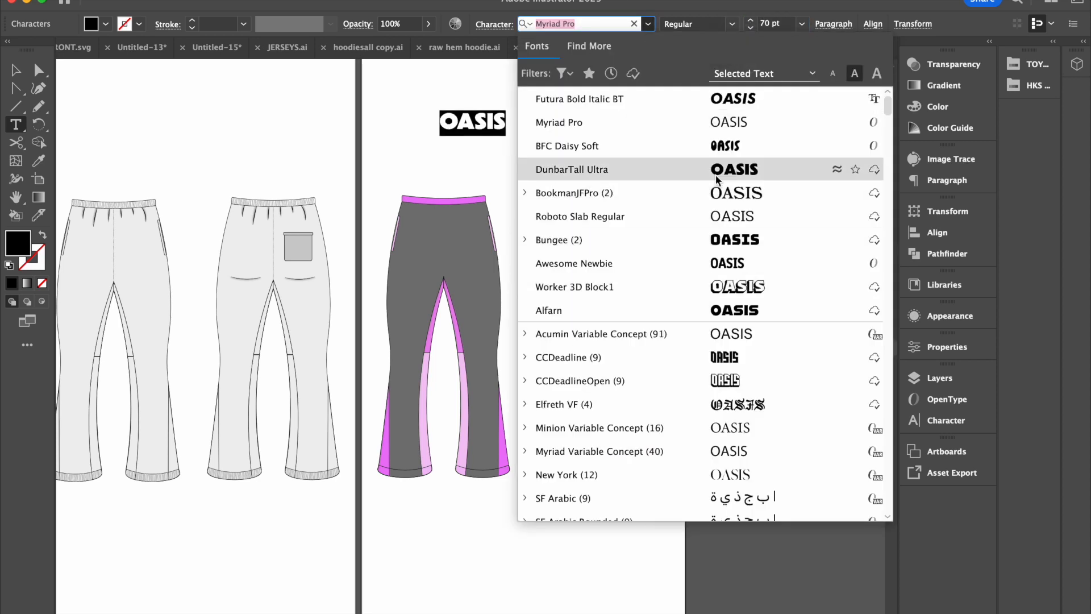
left_click(715, 100)
key("Escape")
Step: Move the OASIS text onto the upper part of the front pants and enlarge it to about 91 pt
left_click_drag(478, 123, 447, 244)
scroll(447, 246, "up", 5)
left_click_drag(510, 279, 437, 245)
left_click_drag(440, 246, 429, 257)
left_click_drag(397, 242, 483, 267)
scroll(534, 300, "down", 3)
scroll(483, 267, "down", 1)
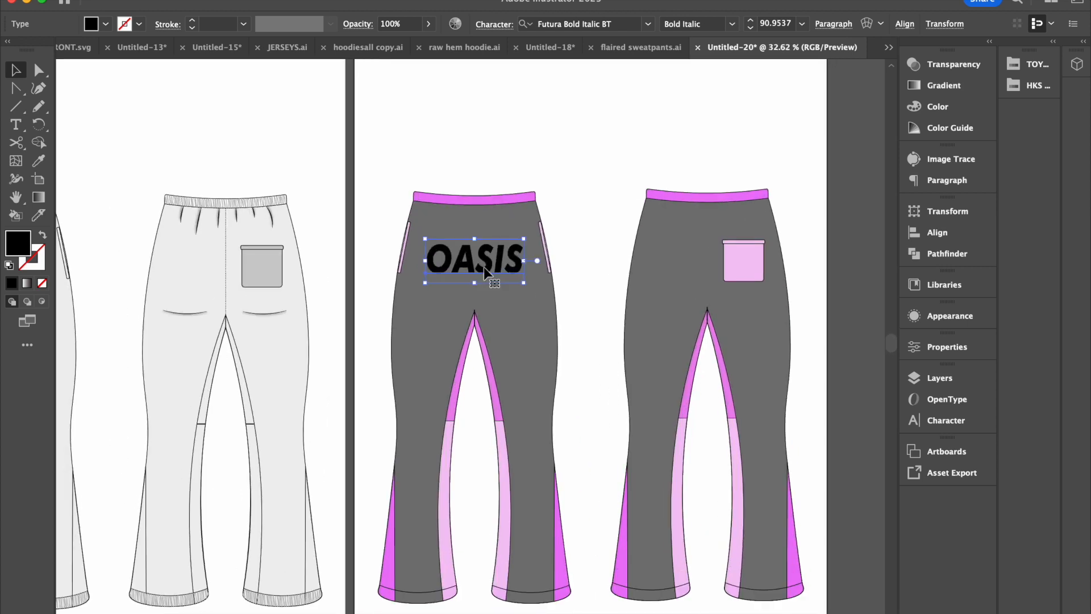
Step: Fill the OASIS text with the inner-leg panel's light pink and give it a 3 pt black stroke
left_click(514, 450)
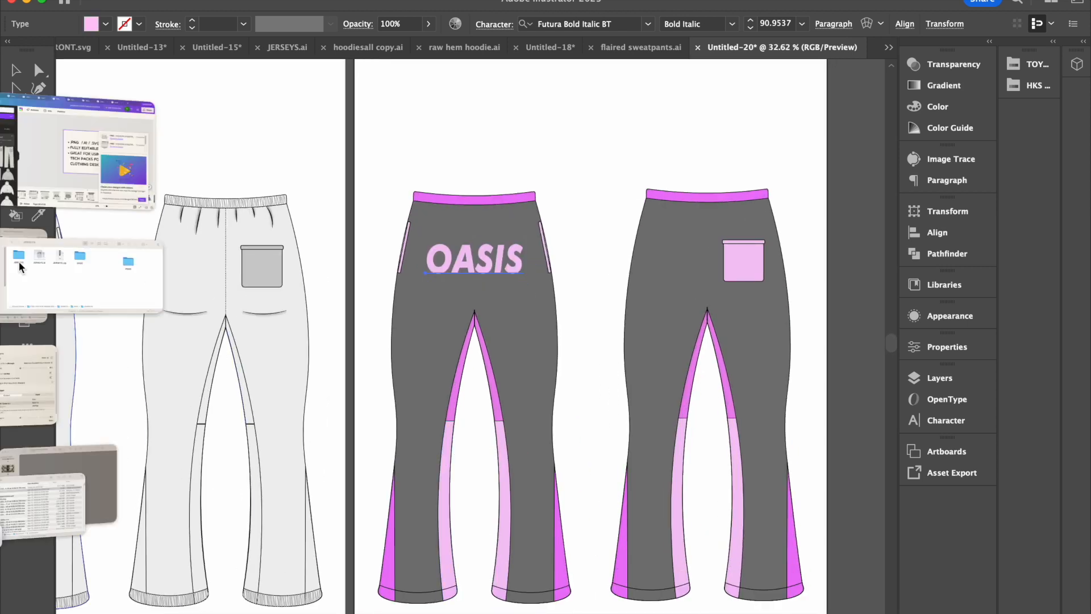
key("F6")
left_click(13, 284)
double_click(32, 258)
left_click_drag(69, 285, 65, 399)
left_click(421, 212)
left_click(953, 355)
left_click(786, 465)
left_click(787, 466)
key("v")
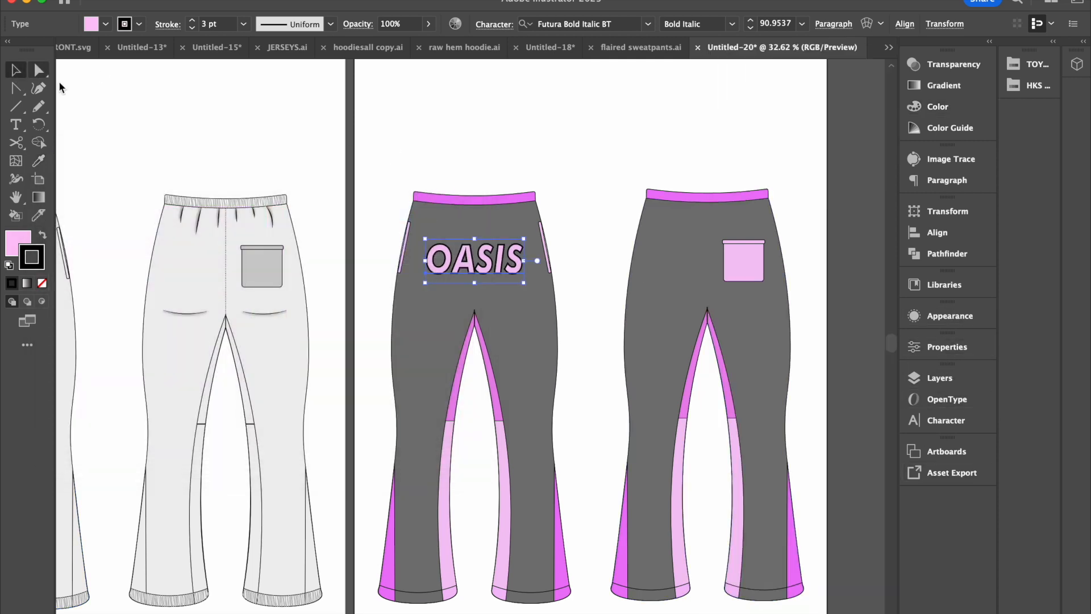
Step: Apply the 3D Inflate effect to the OASIS text
left_click(301, 1)
mouse_move(384, 86)
left_click(592, 115)
scroll(510, 251, "up", 3)
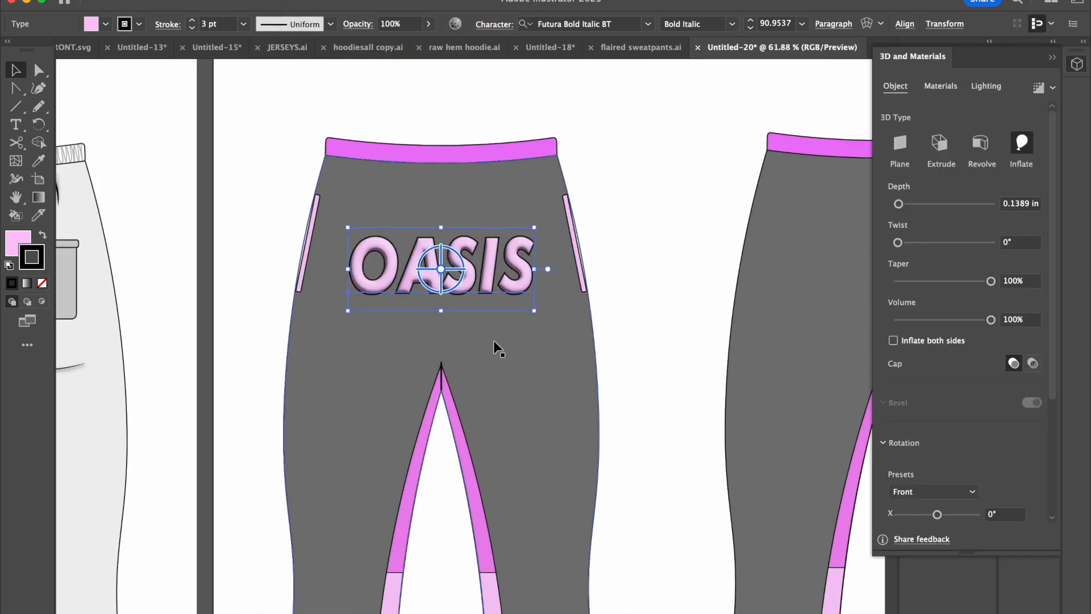
scroll(962, 419, "down", 3)
Step: Apply the Fine Leather material to the inflated OASIS text
left_click(941, 86)
scroll(964, 243, "down", 5)
scroll(964, 243, "up", 5)
left_click(964, 204)
scroll(963, 205, "up", 5)
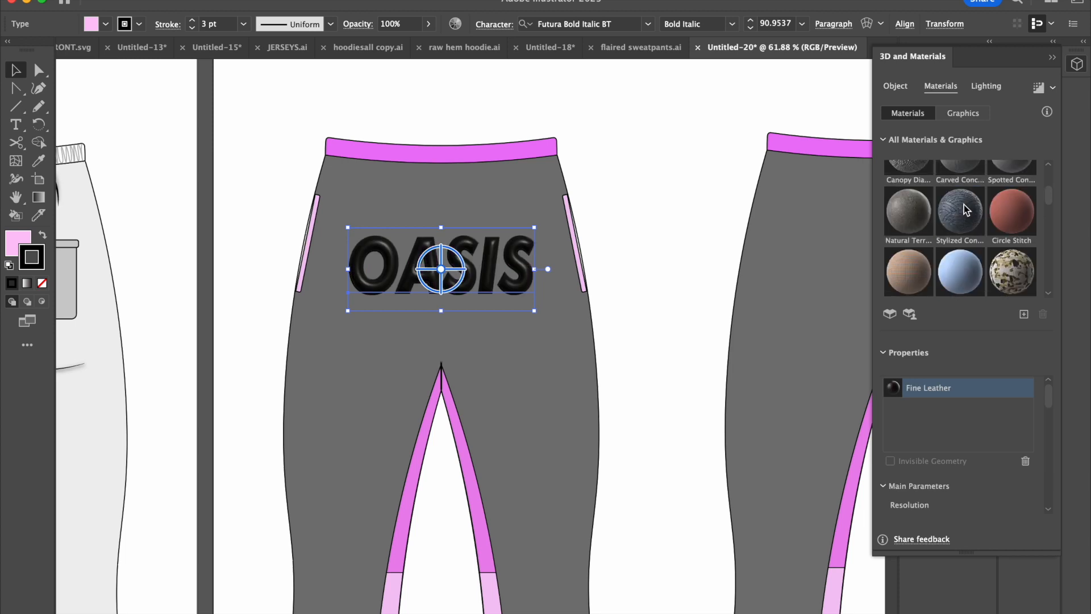
scroll(949, 449, "down", 6)
scroll(948, 448, "up", 3)
left_click(1024, 467)
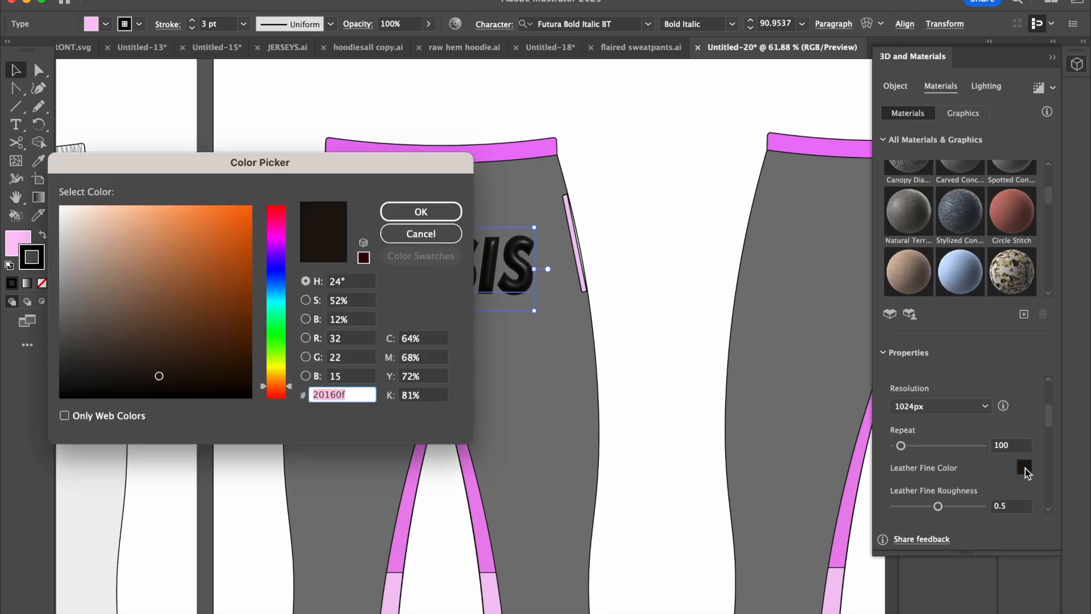
key("Return")
Step: Sample the back pocket's light pink inside the Live Paint group and copy its hex code
left_click(410, 152)
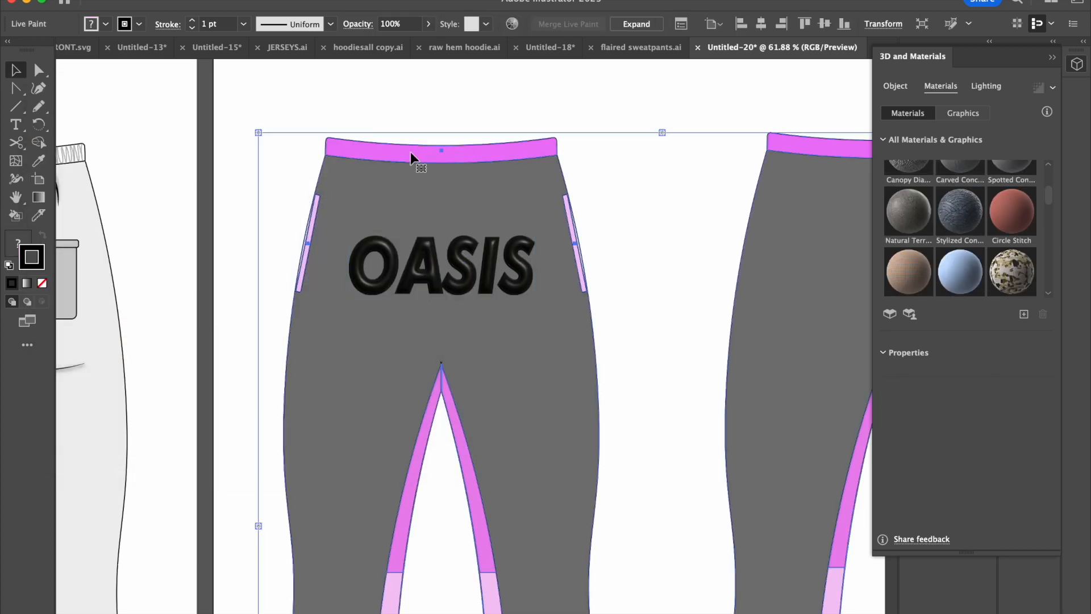
double_click(394, 602)
scroll(397, 599, "down", 3)
scroll(397, 597, "down", 4)
left_click(749, 238)
key("i")
left_click(757, 239)
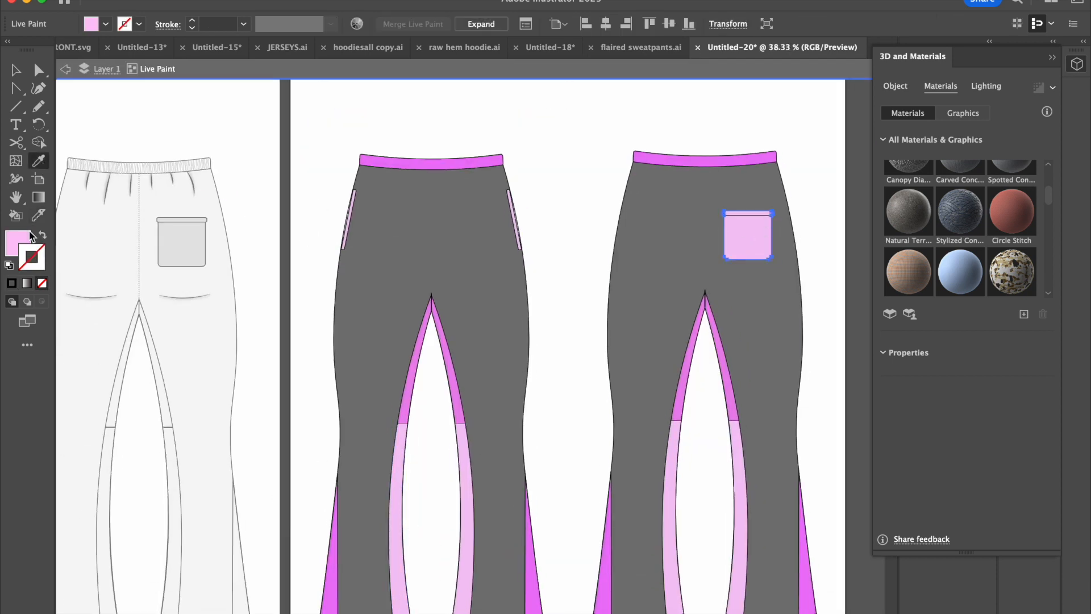
key("Escape")
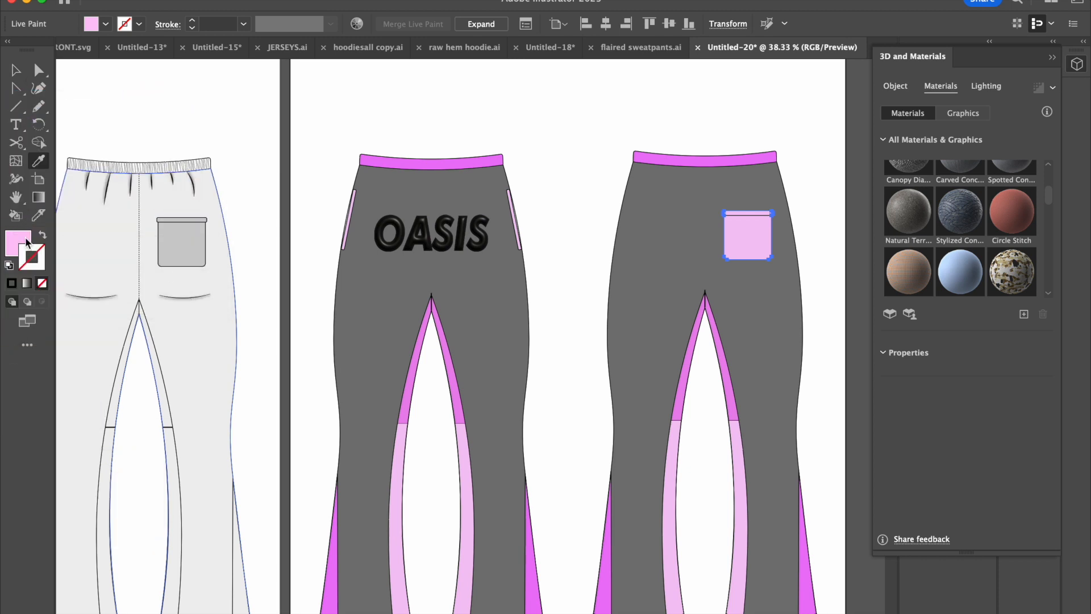
double_click(18, 243)
left_click(347, 394)
double_click(347, 395)
left_click(420, 212)
Step: Set the Leather Fine Color of the OASIS text to ffc5f8
key("v")
left_click(424, 234)
scroll(966, 426, "down", 5)
left_click(1024, 380)
type("ffc5f8")
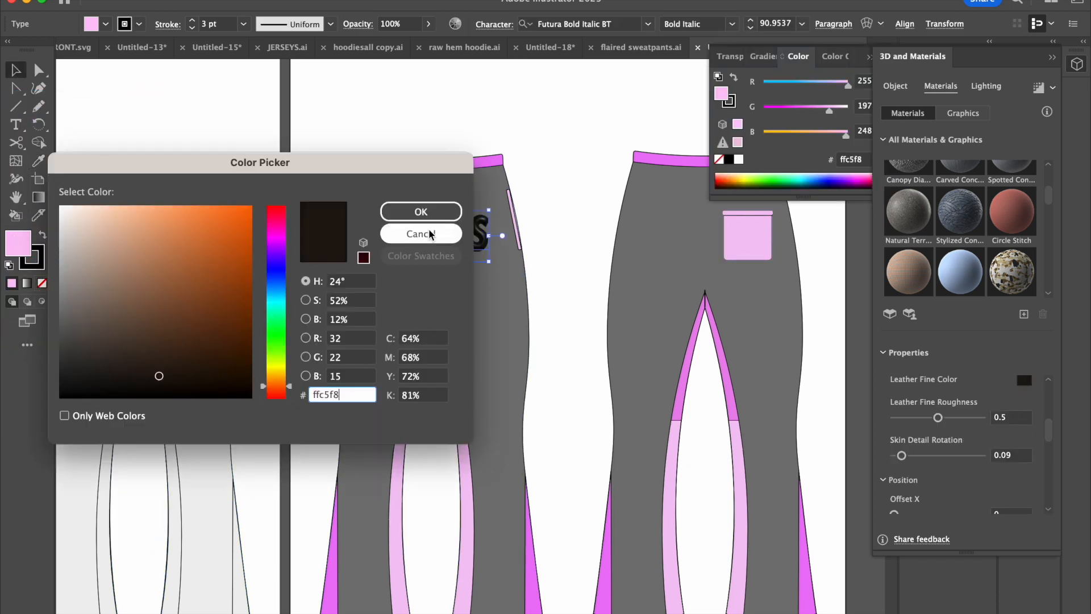
key("Return")
left_click(529, 202)
left_click(432, 233)
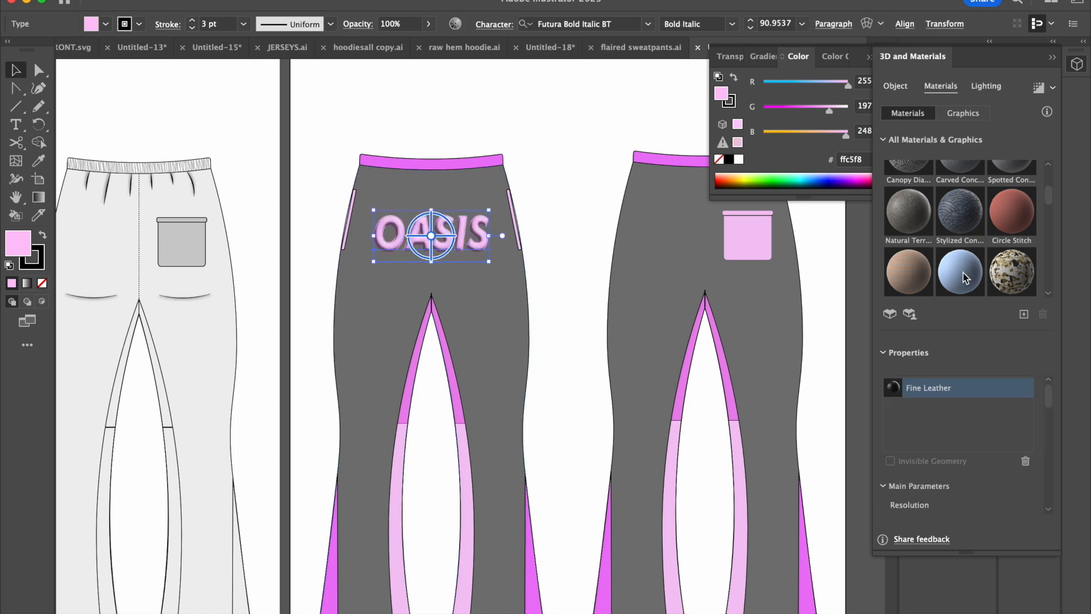
Step: Lower the Inflate Volume of the OASIS text to 51%
left_click(895, 85)
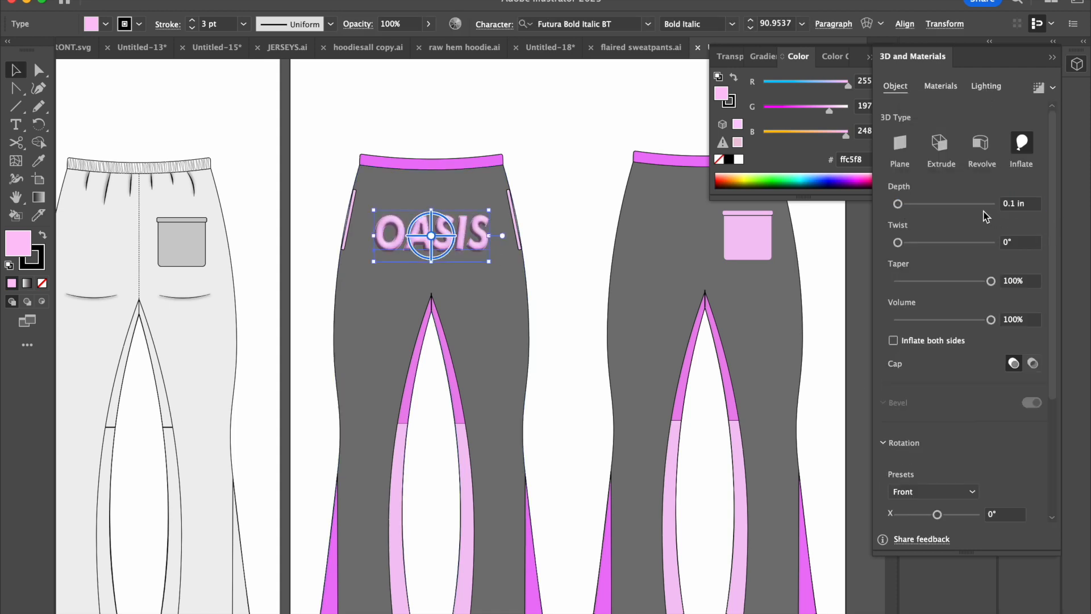
left_click_drag(991, 320, 964, 324)
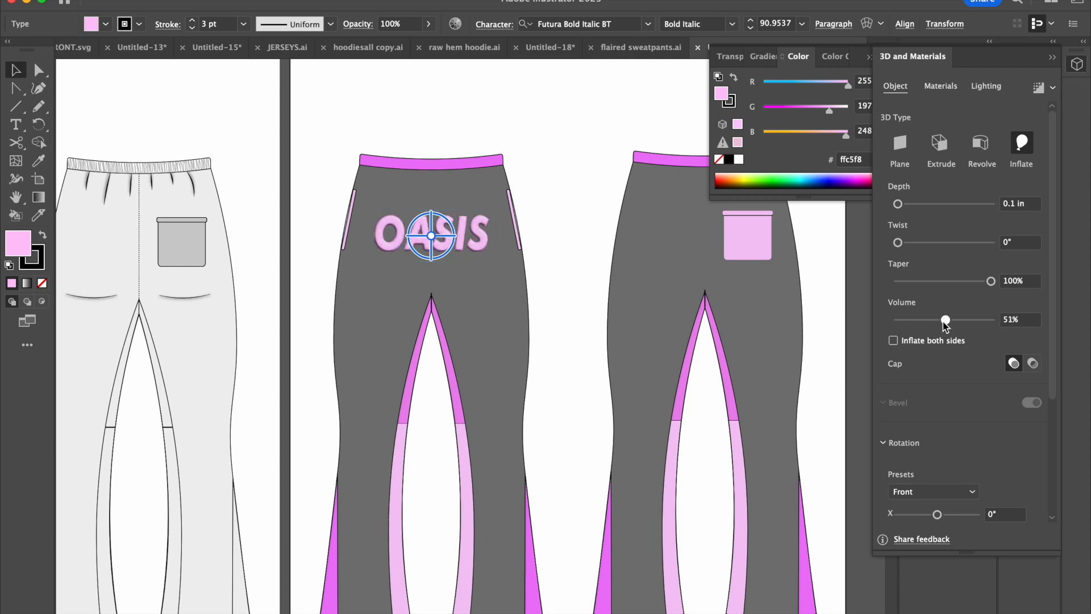
left_click(313, 132)
scroll(432, 292, "down", 5)
scroll(431, 291, "up", 5)
scroll(431, 291, "down", 5)
Step: Set the stroke weight of the OASIS text to 0.75 pt
left_click(437, 259)
double_click(26, 265)
left_click(454, 235)
left_click(870, 56)
left_click(1052, 56)
left_click(932, 348)
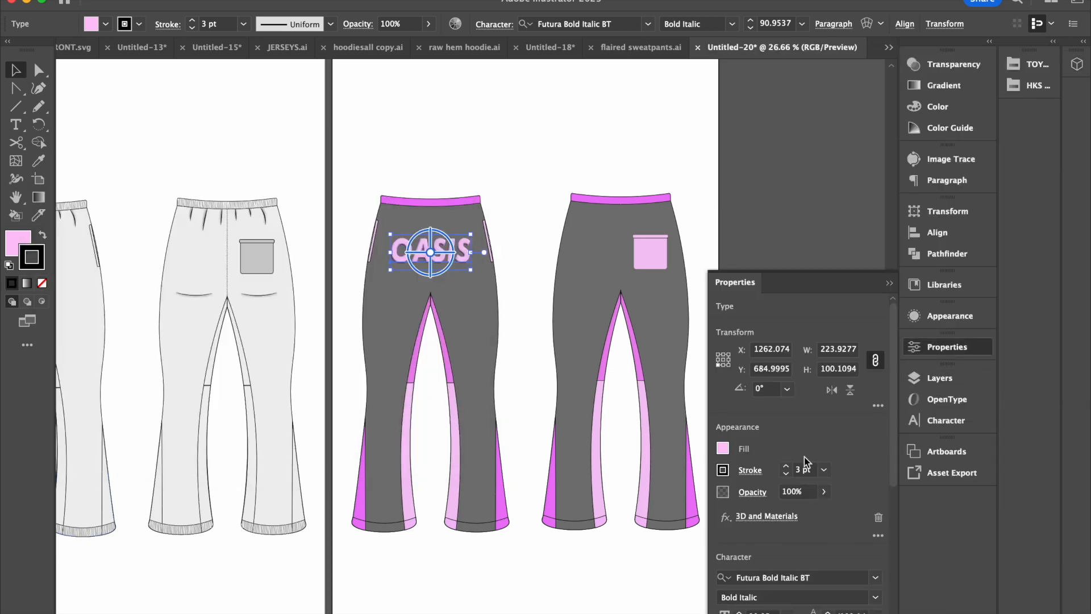
left_click(786, 467)
left_click(786, 467)
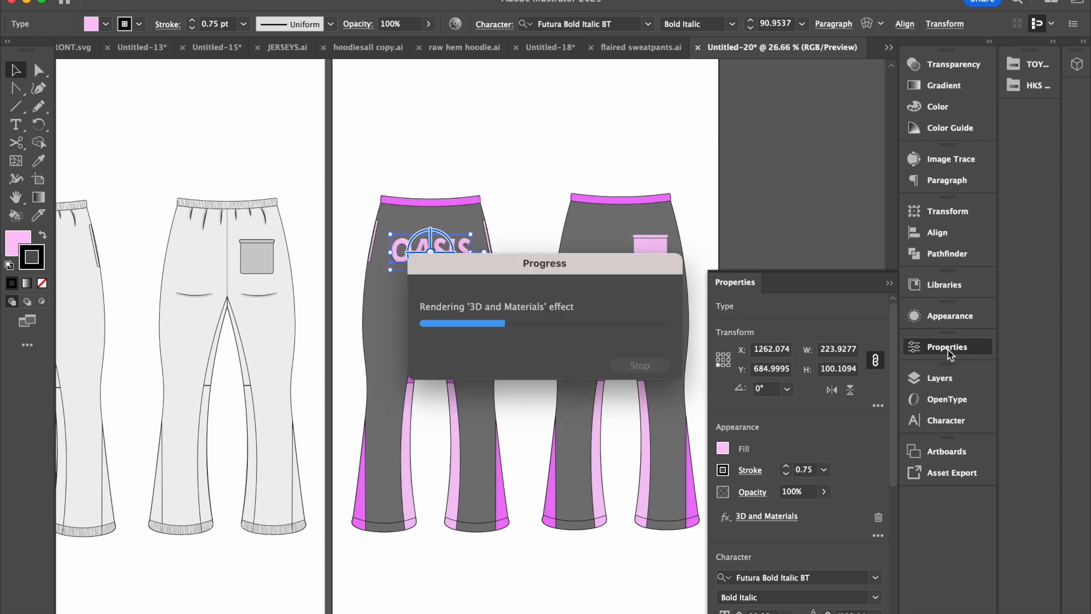
left_click(915, 346)
left_click(694, 223)
scroll(693, 223, "down", 4)
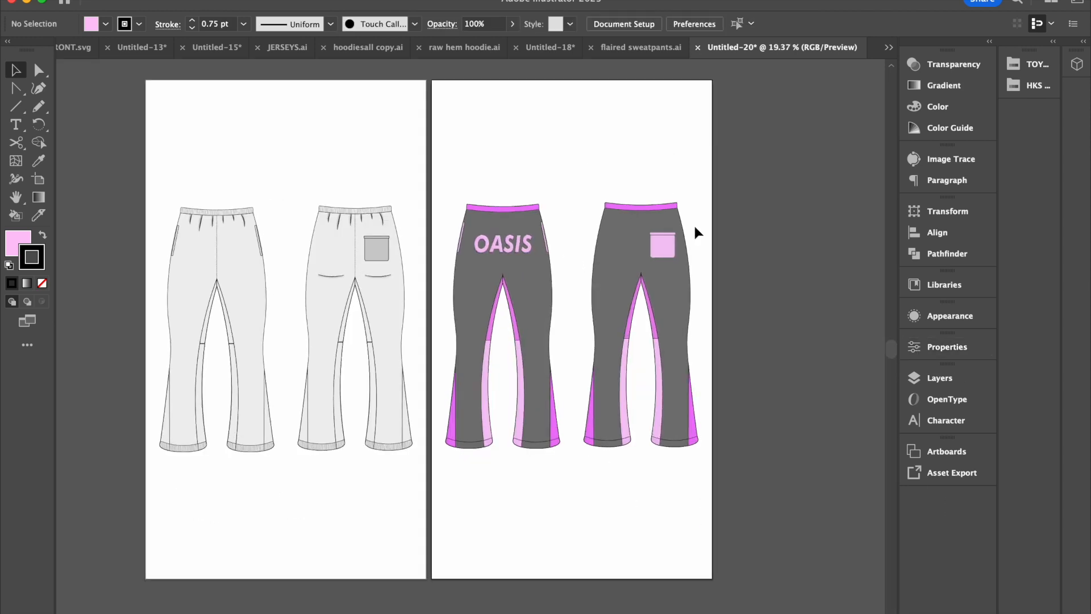
scroll(694, 226, "right", 3)
scroll(694, 226, "up", 3)
scroll(694, 226, "down", 3)
left_click(454, 305)
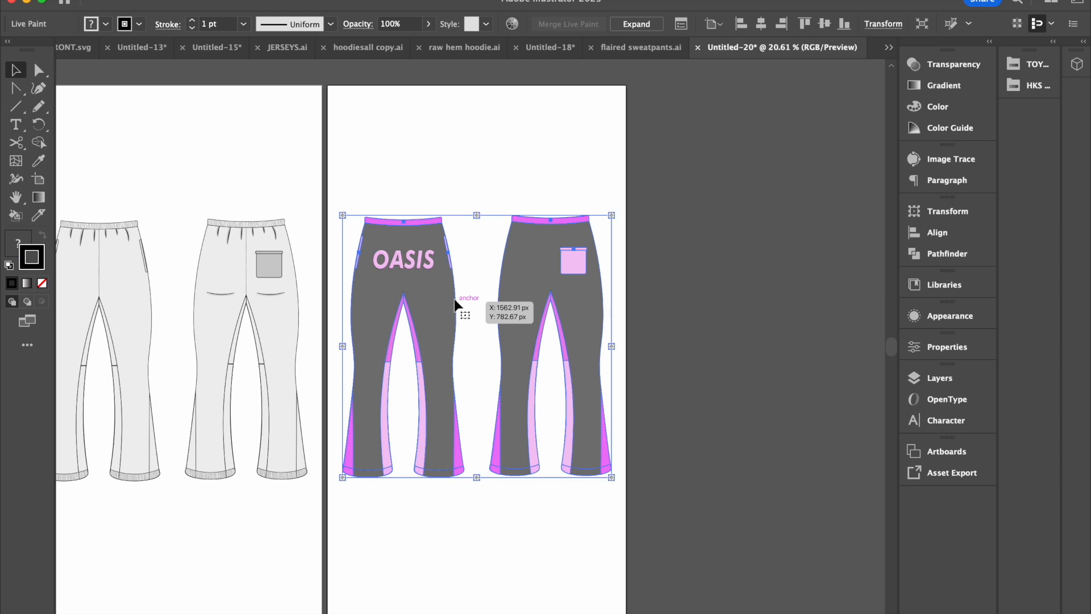
double_click(271, 294)
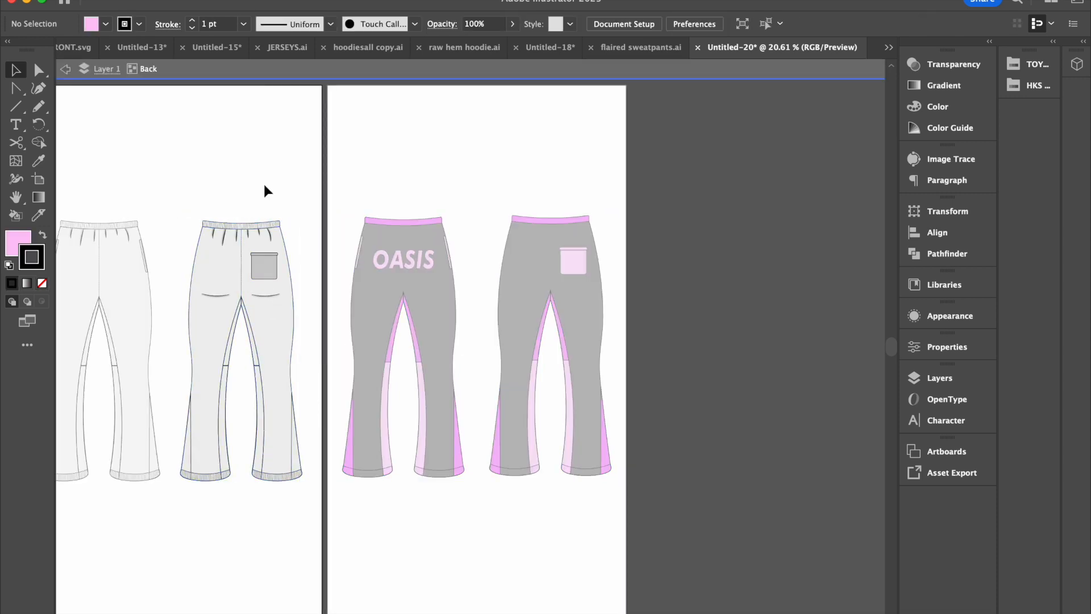
double_click(265, 186)
Step: Copy the original front and back mockups and paste them over the painted pants on the second artboard
scroll(265, 186, "down", 4)
left_click_drag(129, 198, 290, 371)
key("super+c")
key("super+v")
scroll(407, 315, "left", 2)
scroll(407, 316, "up", 4)
left_click_drag(657, 449, 531, 297)
right_click(444, 281)
left_click(525, 500)
left_click(554, 173)
key("super+z")
key("super+z")
Step: Nudge the pasted front mockup left into alignment with the painted front pants
left_click(469, 287)
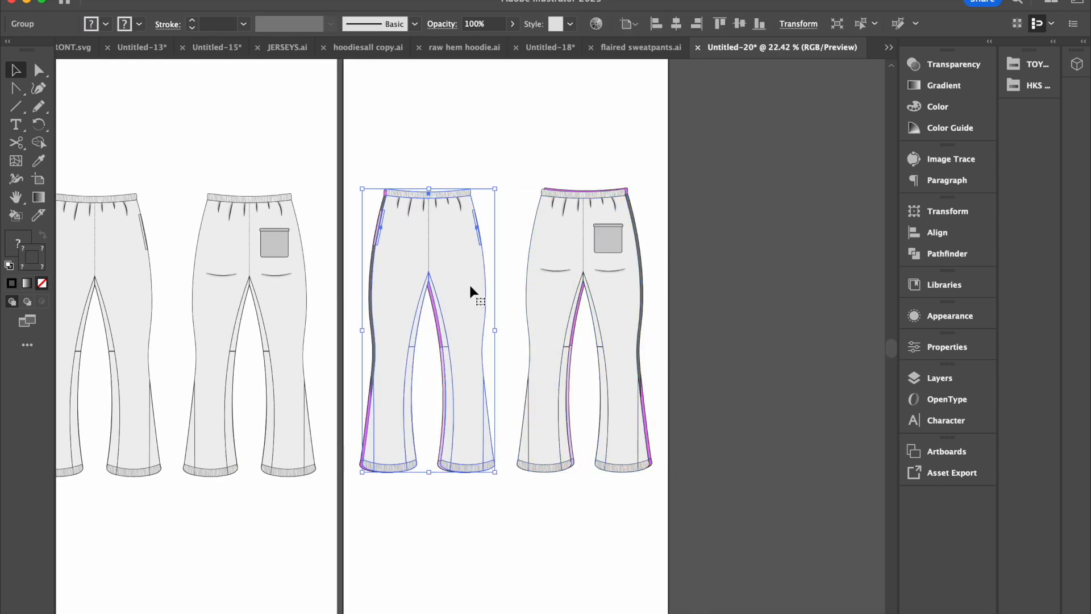
key("Left")
key("Left")
key("Left")
key("Left")
key("Left")
Step: Nudge the pasted back mockup right and up into alignment with the painted back pants
left_click(541, 319)
key("Right")
key("Right")
key("Right")
key("Right")
key("Right")
key("Up")
key("Up")
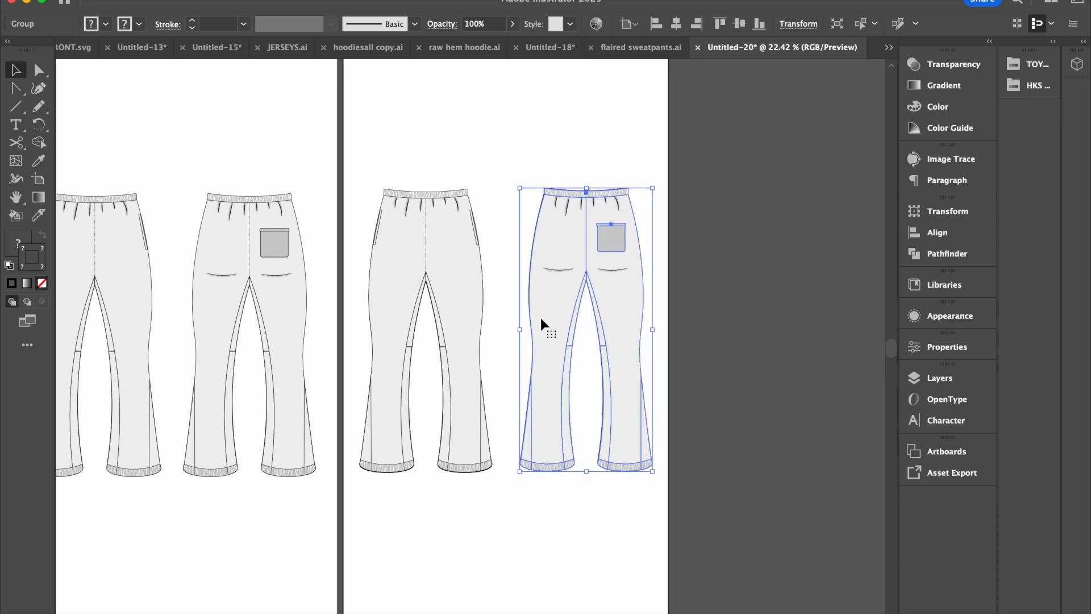
Step: Ungroup the pasted front and back mockups covering the painted pants
scroll(540, 314, "up", 3)
right_click(528, 288)
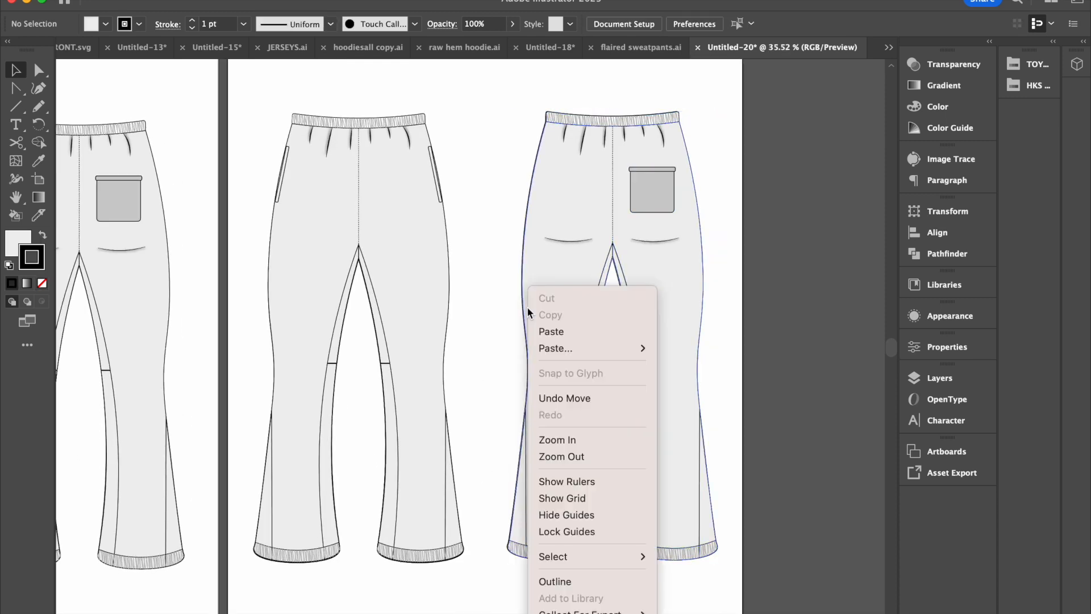
left_click(582, 455)
left_click(531, 341)
left_click(456, 377)
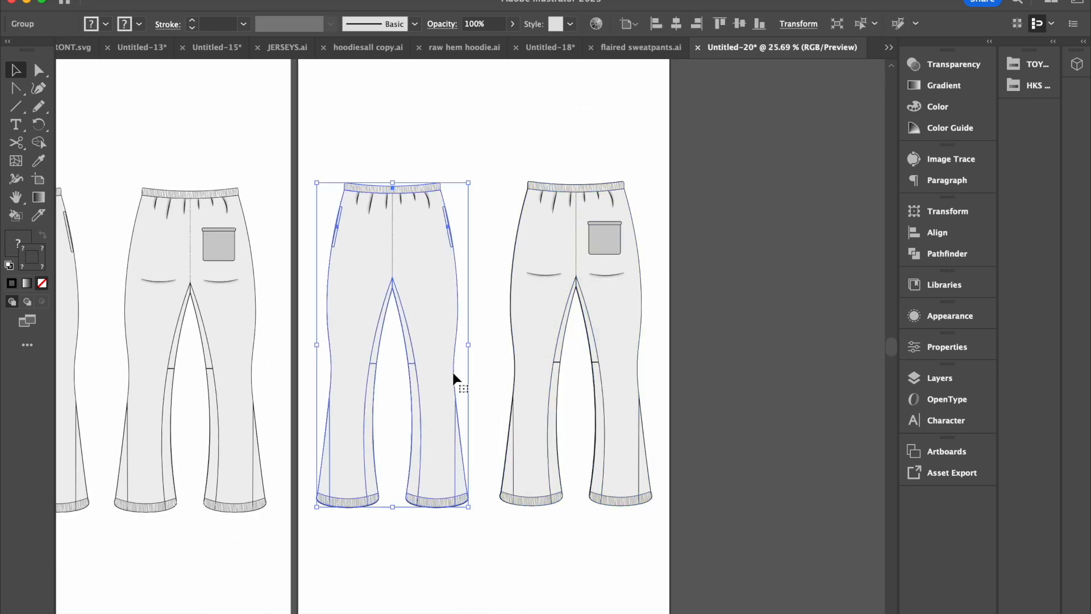
scroll(444, 386, "down", 3)
right_click(445, 387)
left_click(475, 498)
left_click(468, 478)
Step: Delete the light gray body and waistband shapes of the pasted mockups, leaving their fold and ribbing lines over the painted pants
left_click(448, 376)
key("Delete")
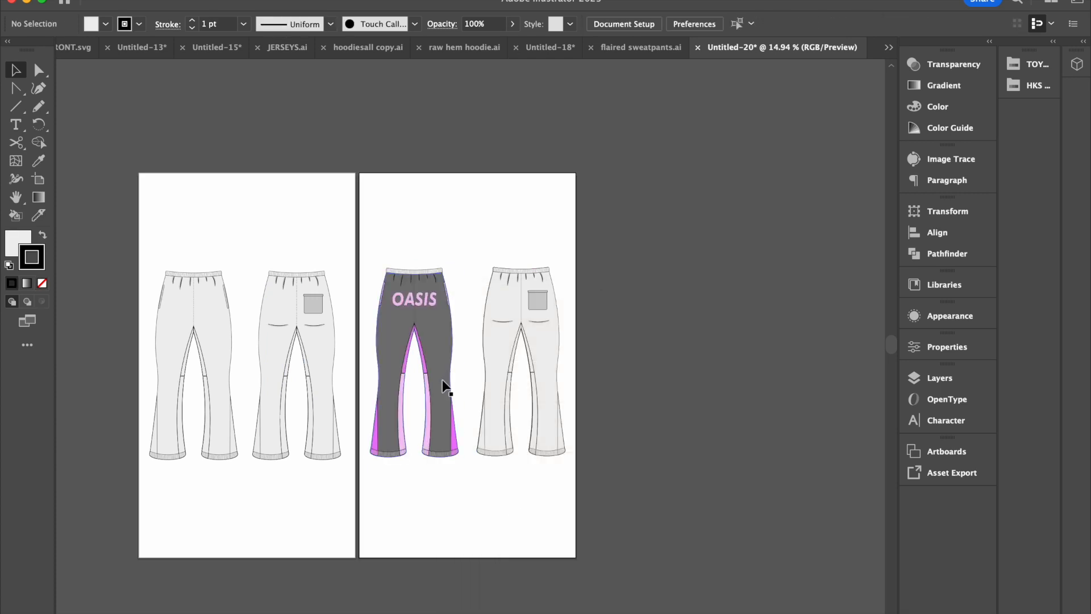
left_click(489, 371)
key("Delete")
left_click(515, 269)
key("Delete")
scroll(515, 268, "up", 5)
left_click(238, 270)
key("Delete")
scroll(237, 270, "down", 4)
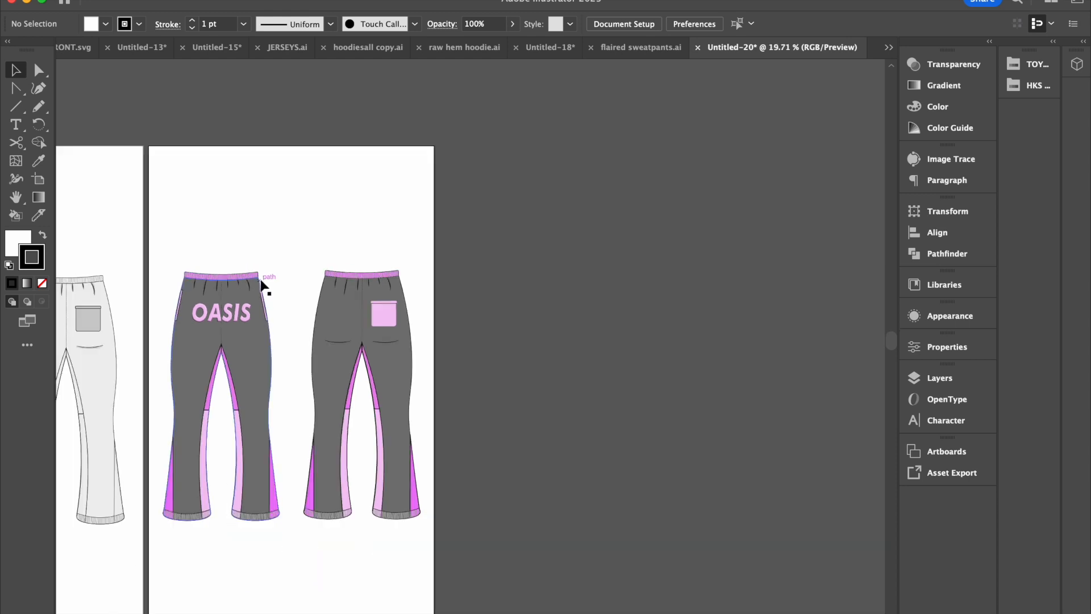
scroll(261, 284, "left", 5)
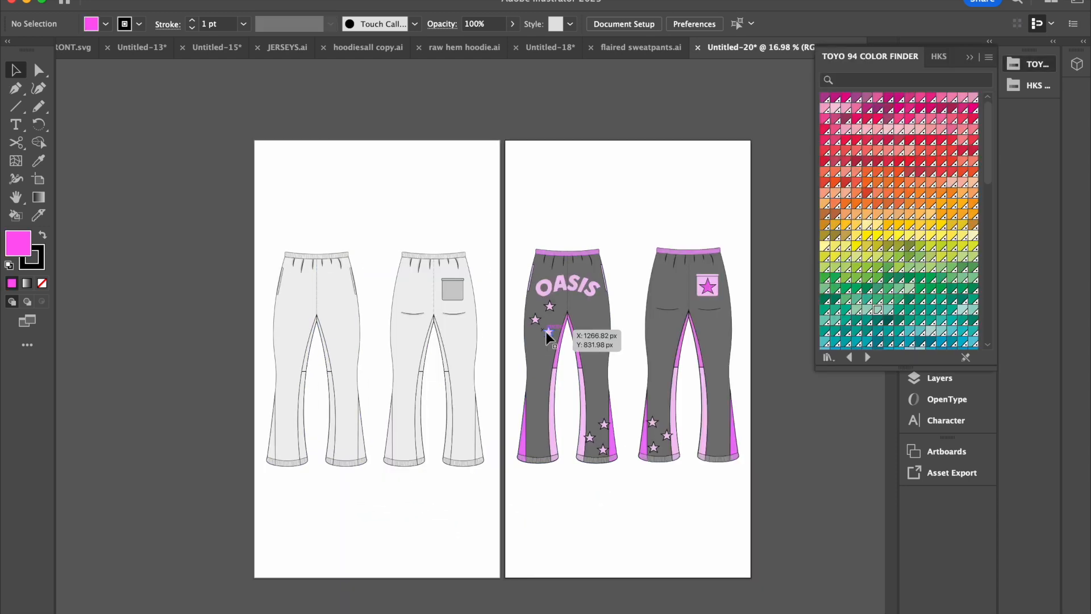
Step: Try a salmon TOYO swatch as the fill of the lowest star in the hip cluster
double_click(549, 332)
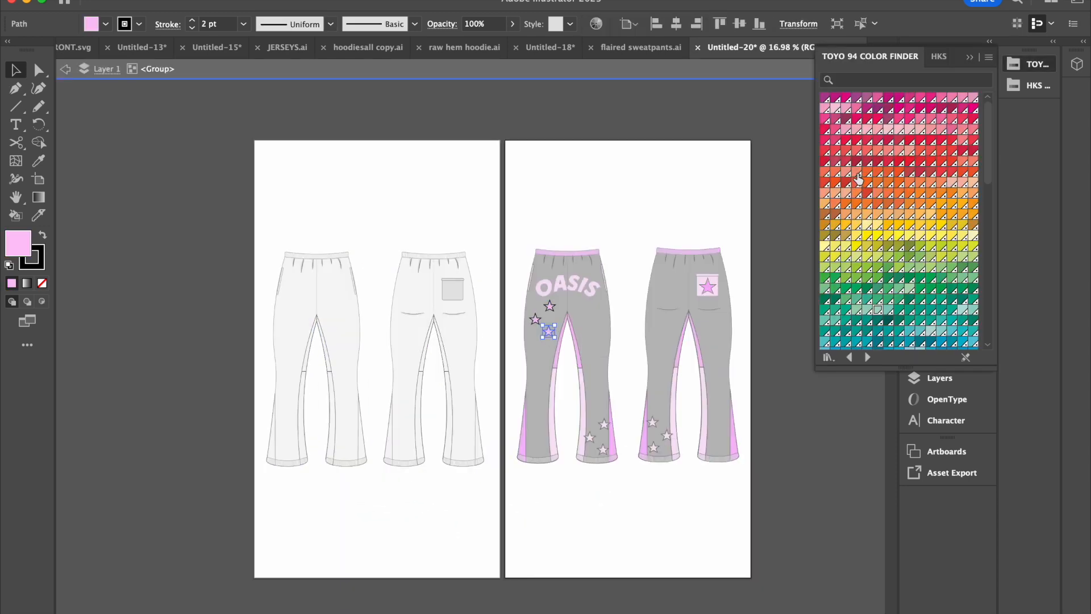
left_click(789, 186)
double_click(789, 185)
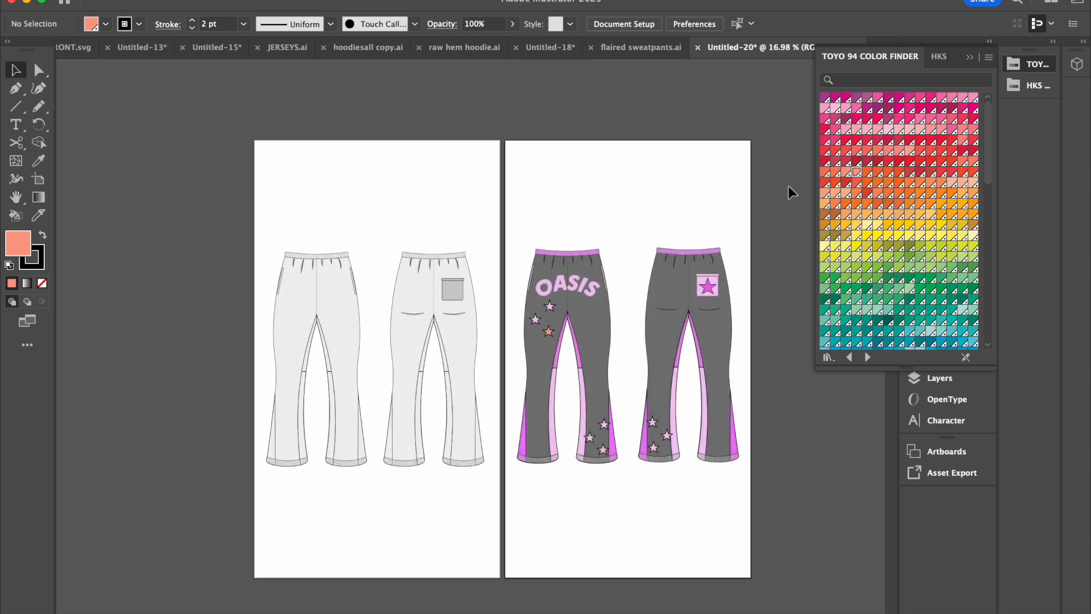
Step: Try TOYO 0008 as the fill of the lowest hip star and the leftmost star near the front hem
scroll(592, 326, "up", 4)
scroll(591, 325, "down", 1)
double_click(490, 319)
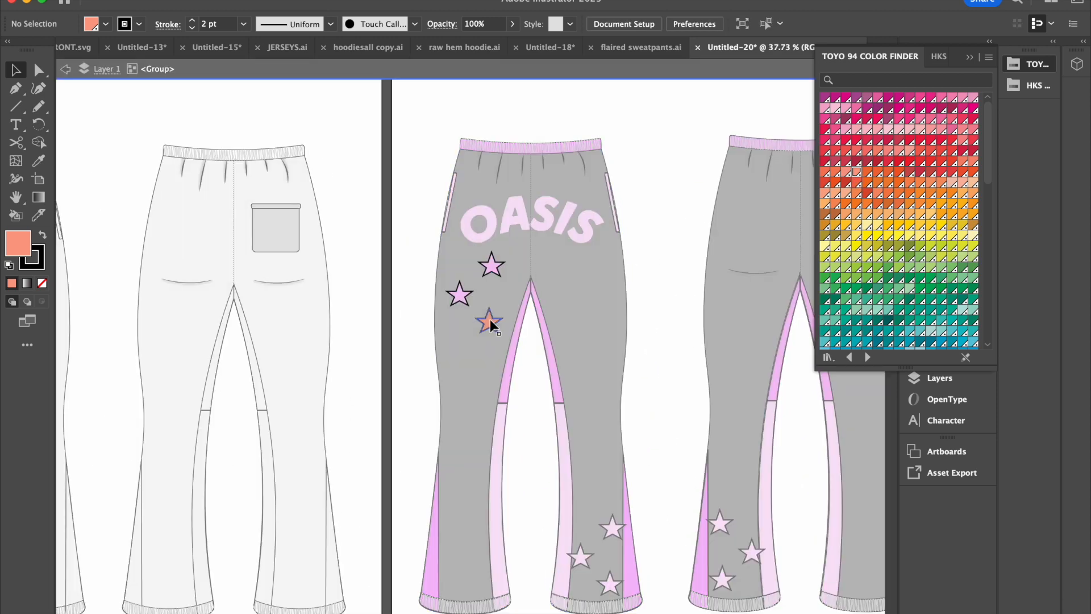
left_click(892, 134)
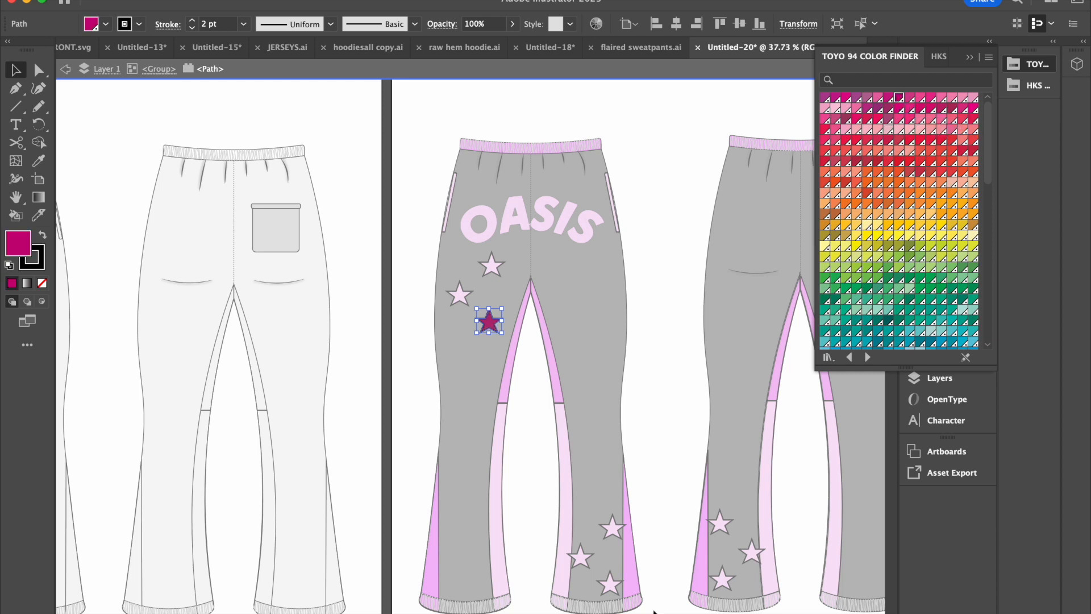
left_click(582, 560)
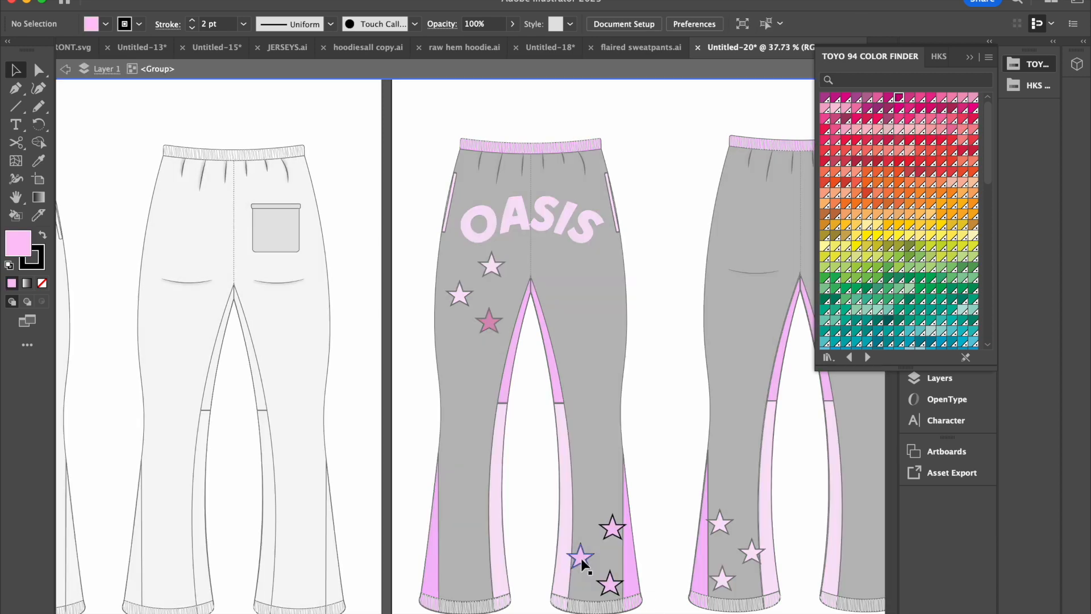
left_click(581, 558)
left_click(882, 112)
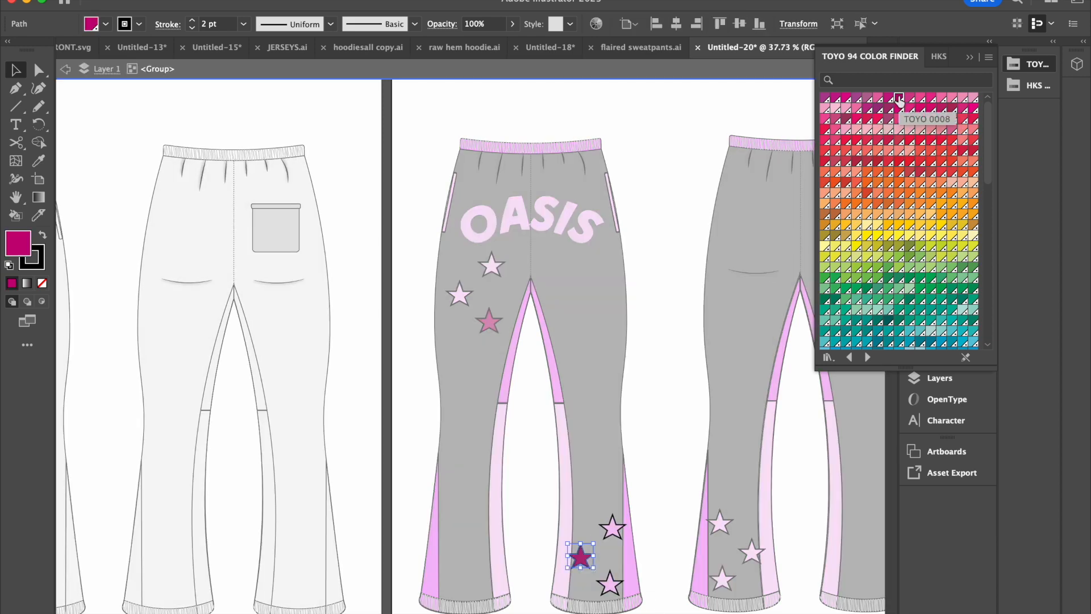
Step: Try TOYO 0043 and TOYO 0012 as the fill of the topmost star in the hip cluster
left_click(492, 264)
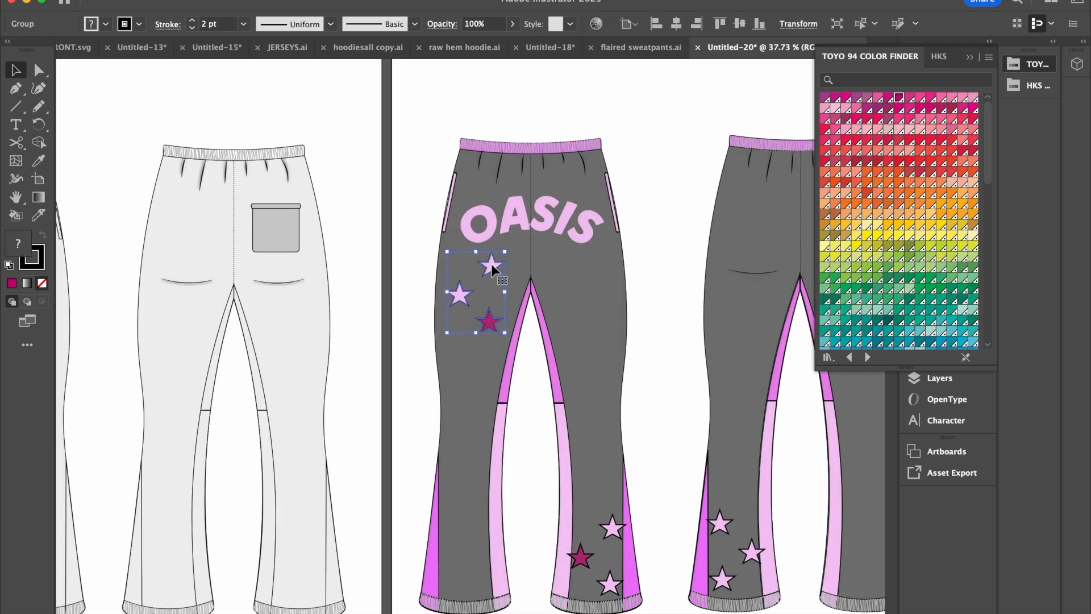
double_click(493, 272)
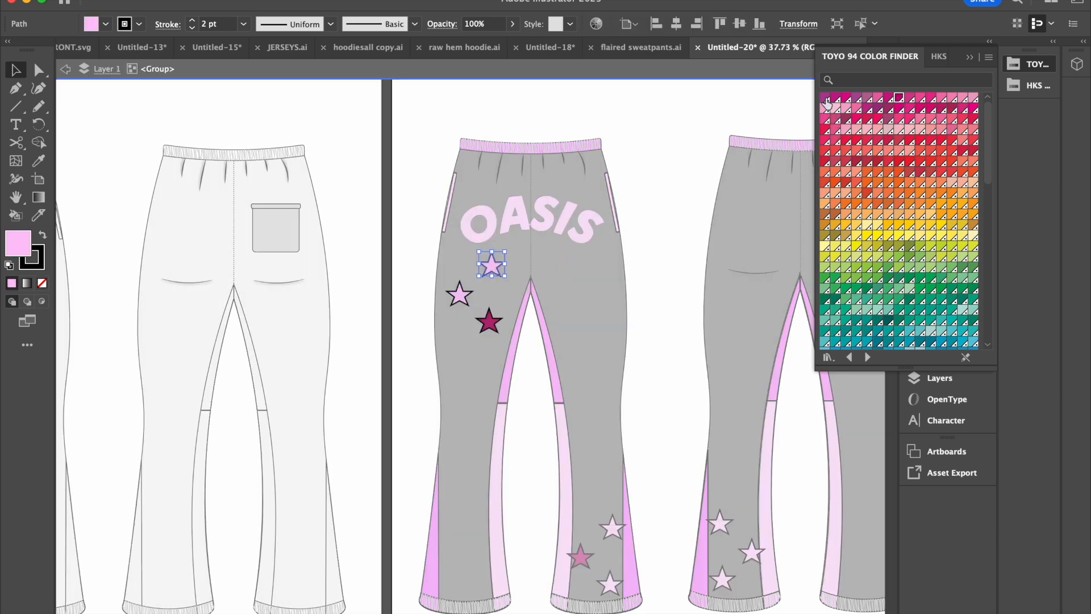
left_click(951, 120)
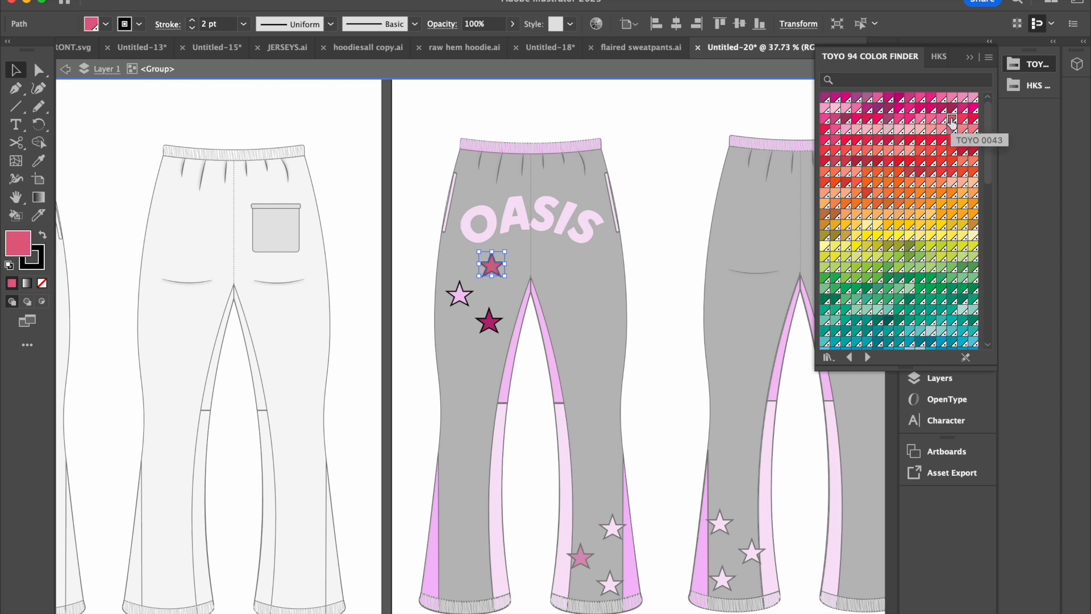
left_click(940, 121)
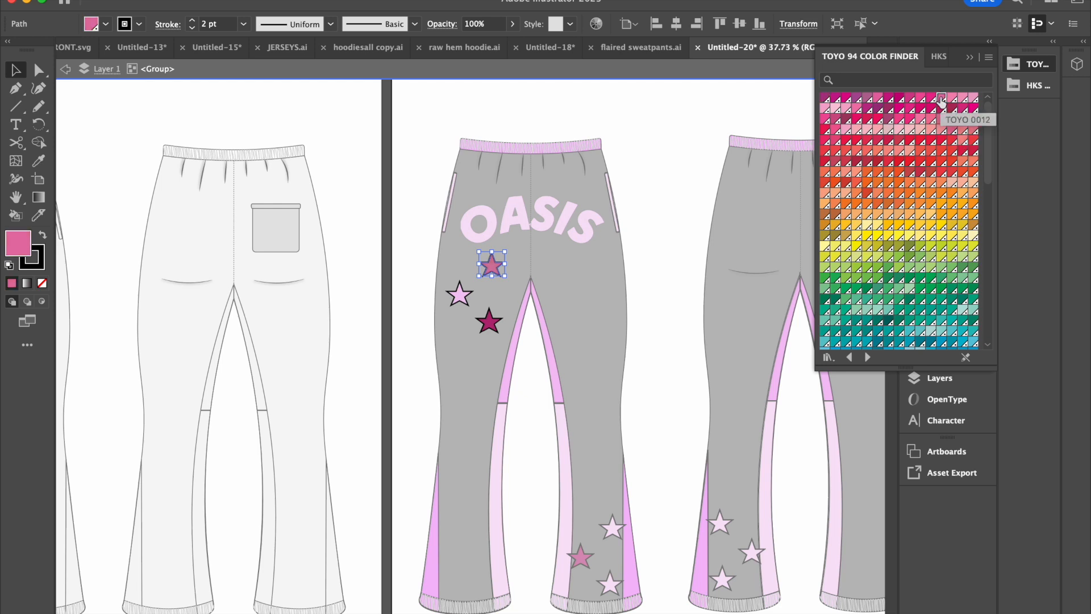
key("Escape")
left_click(612, 266)
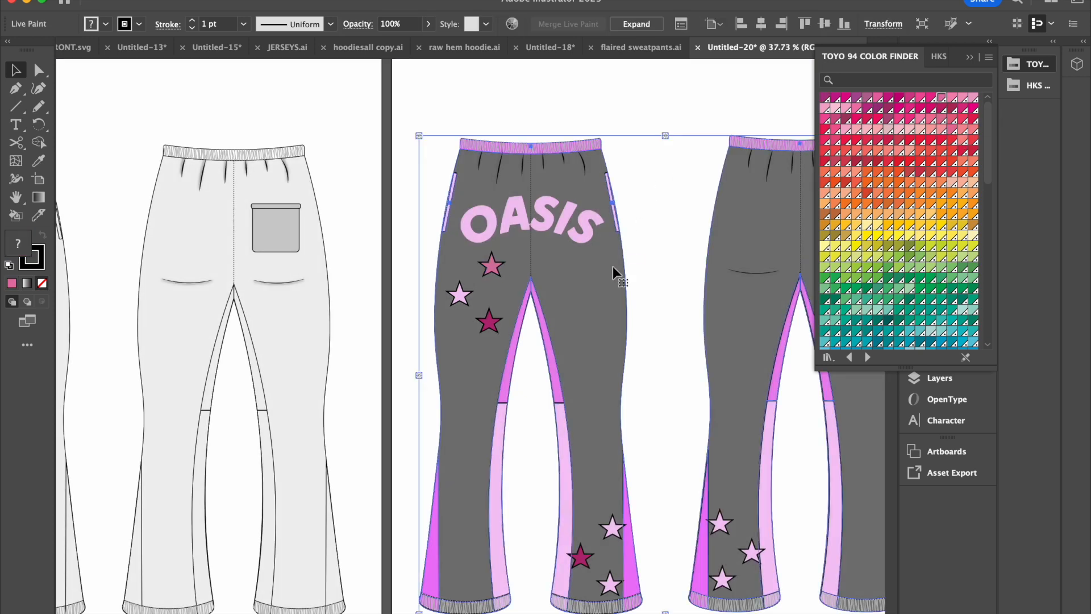
scroll(608, 278, "down", 2)
Step: Undo all the star recolorings and leave the star group's isolation mode
key("ctrl+z")
key("ctrl+z")
key("ctrl+z")
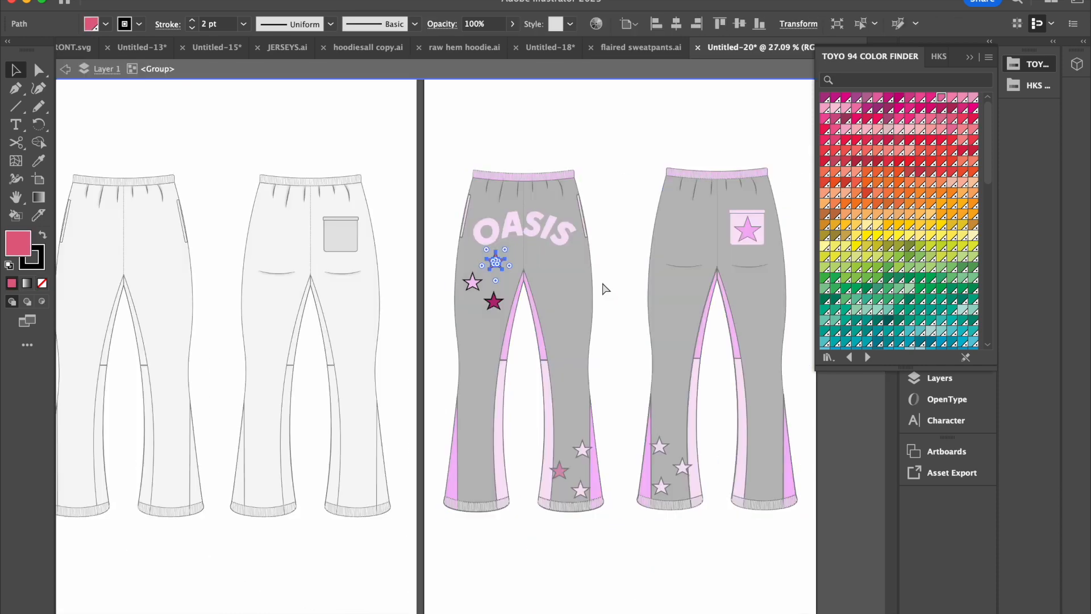
key("ctrl+z")
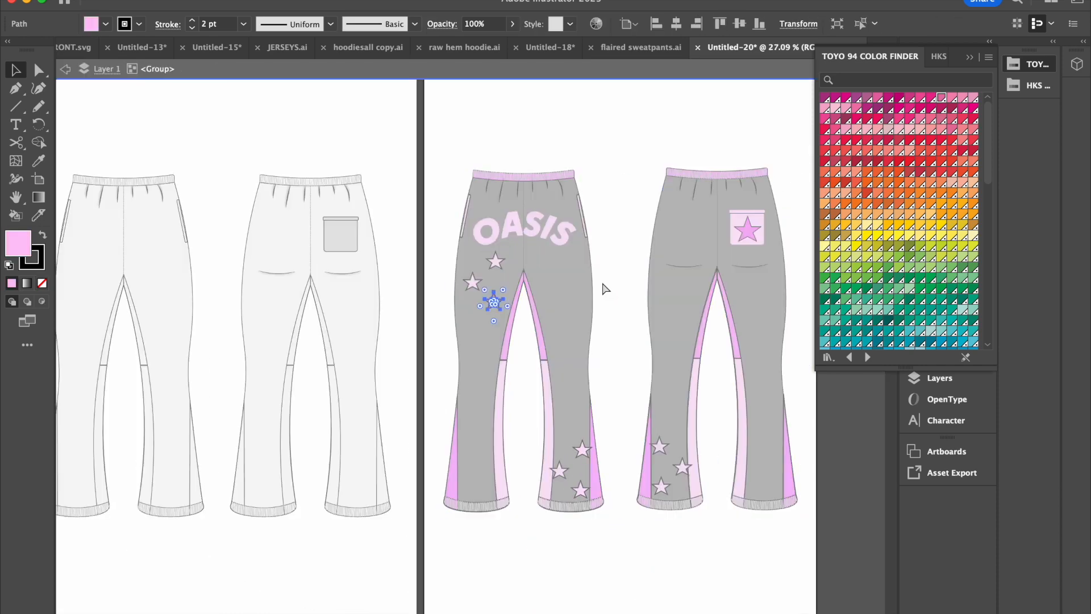
left_click(602, 282)
double_click(612, 278)
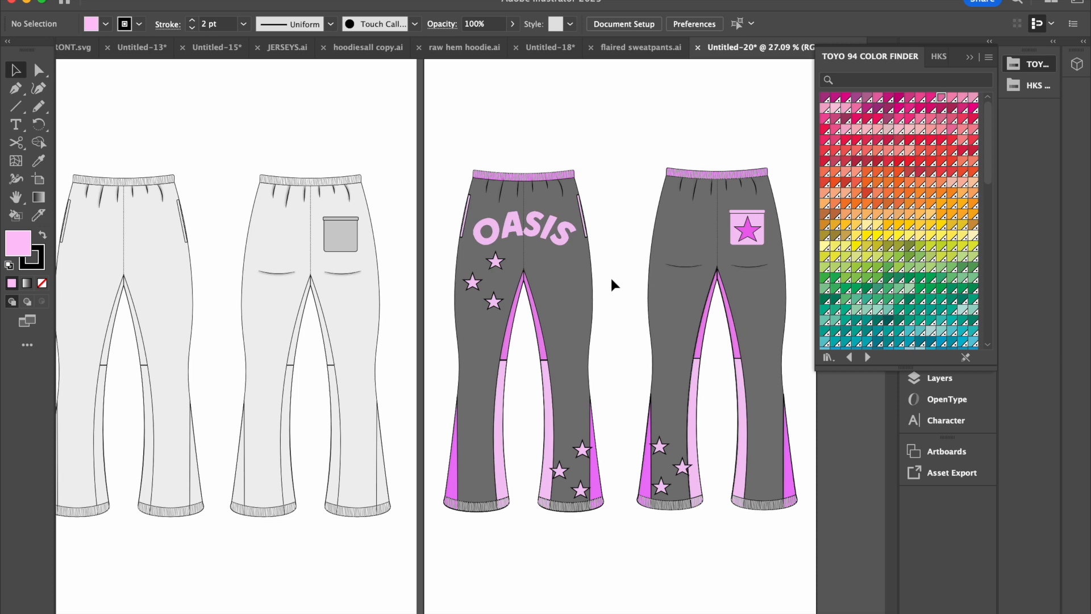
scroll(611, 278, "down", 5)
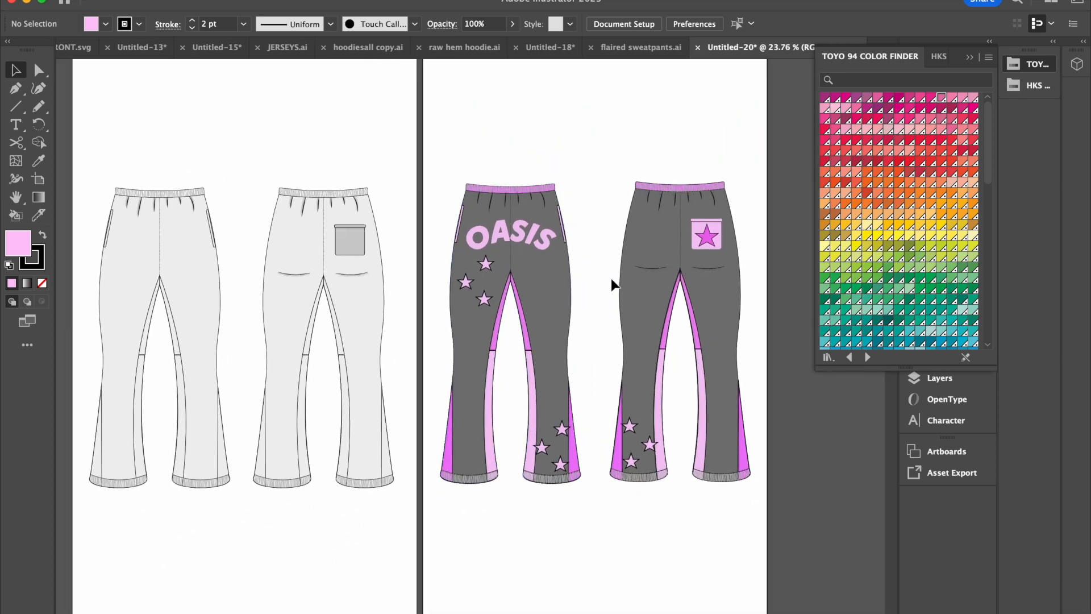
scroll(611, 278, "up", 2)
scroll(611, 278, "down", 1)
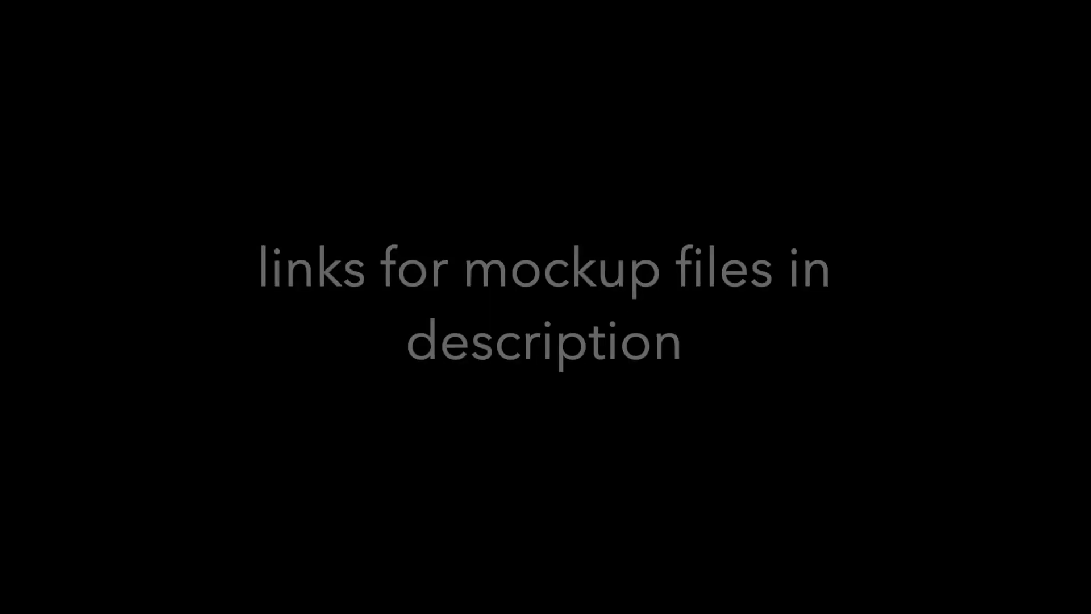